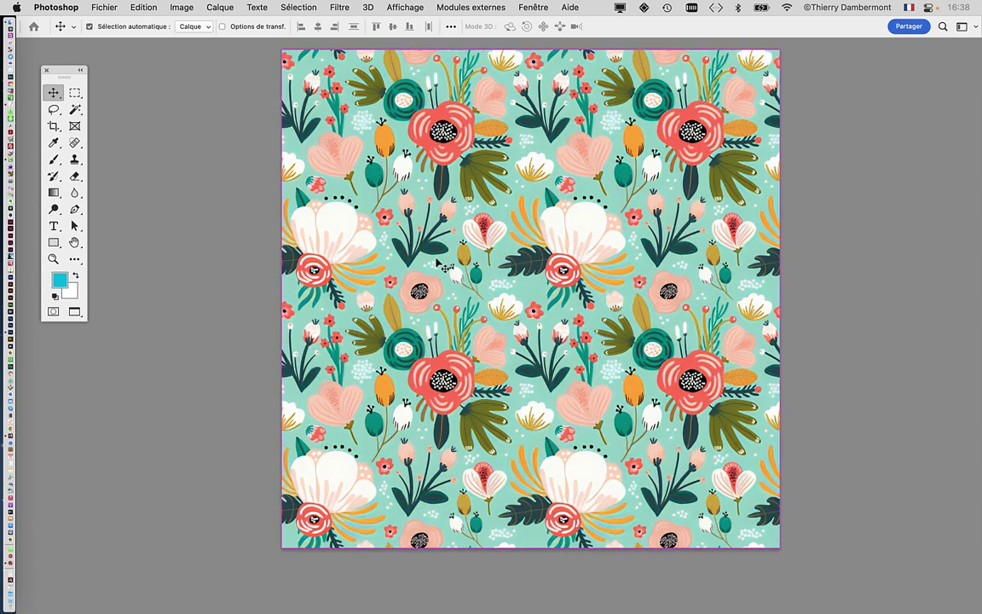
Drag aspi-400pc-par-IA-02.psd from Finder's 'doc de départ' folder onto Photoshop to open it
{"action": "key", "text": "super+Tab"}
{"action": "key", "text": "super+Tab"}
{"action": "left_click", "coordinate": [869, 371]}
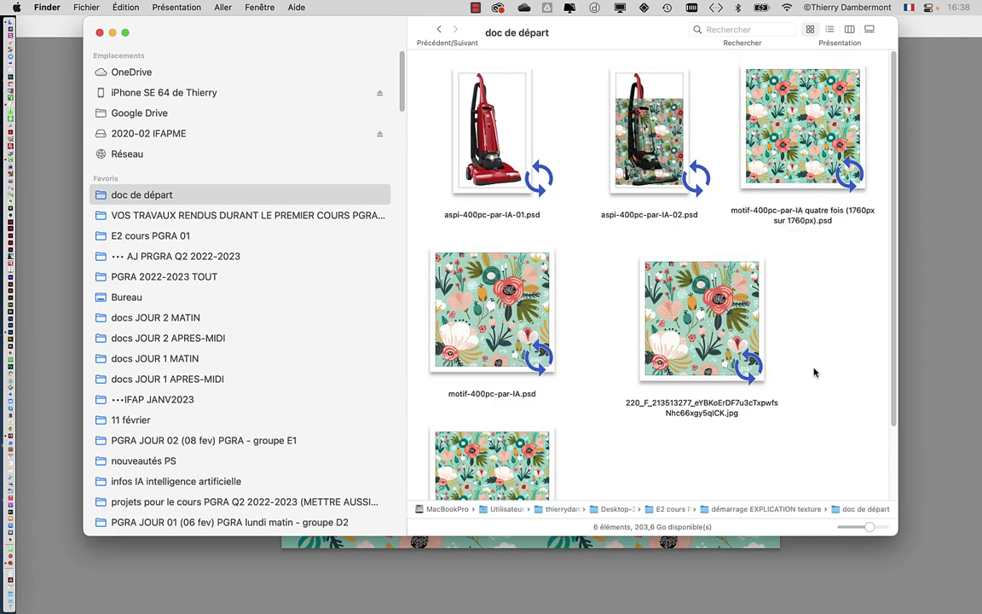
{"action": "left_click", "coordinate": [665, 132]}
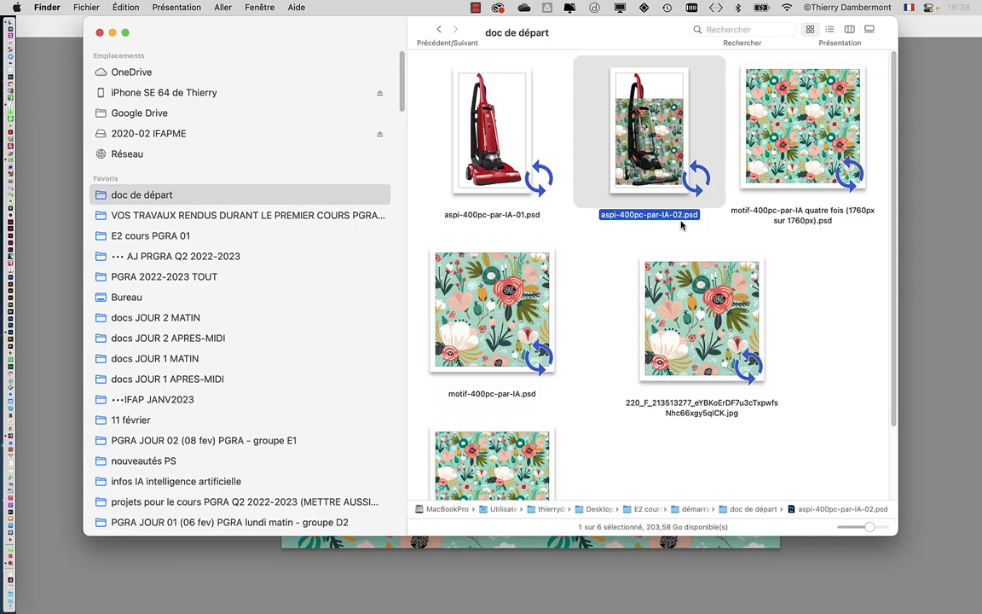
{"action": "left_click_drag", "start_coordinate": [623, 142], "coordinate": [13, 336]}
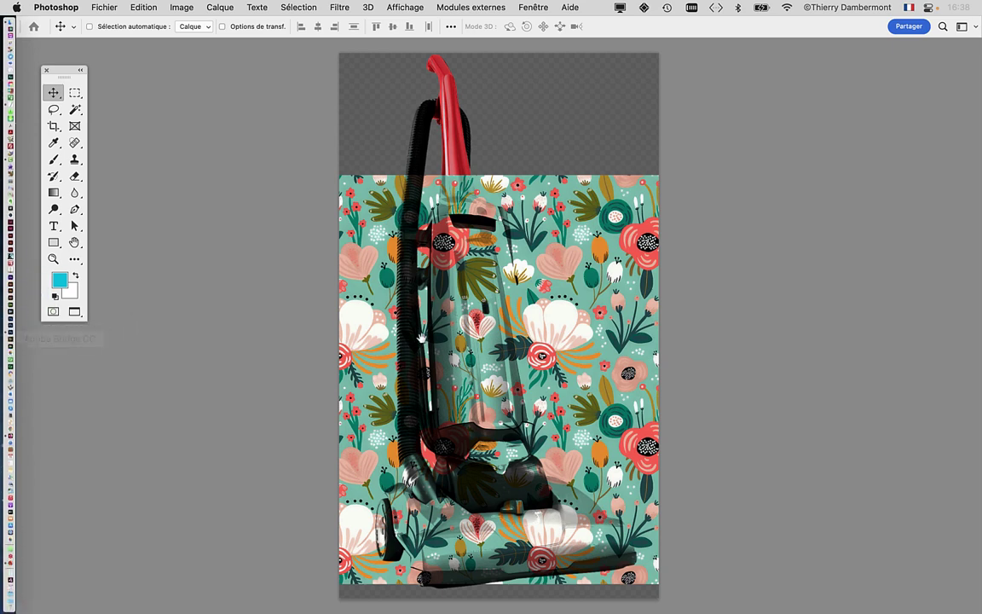
{"action": "scroll", "coordinate": [546, 64], "scroll_direction": "right", "scroll_amount": 5}
{"action": "scroll", "coordinate": [546, 63], "scroll_direction": "down", "scroll_amount": 2}
Show the Calques panel from Fenêtre and enlarge it to list every layer
{"action": "left_click", "coordinate": [532, 7]}
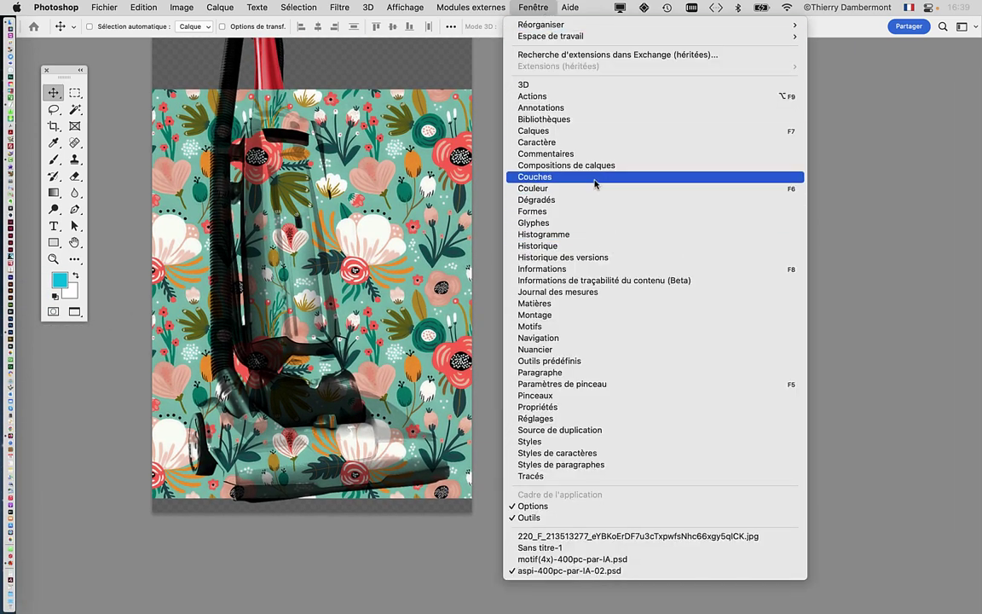
{"action": "left_click", "coordinate": [596, 129]}
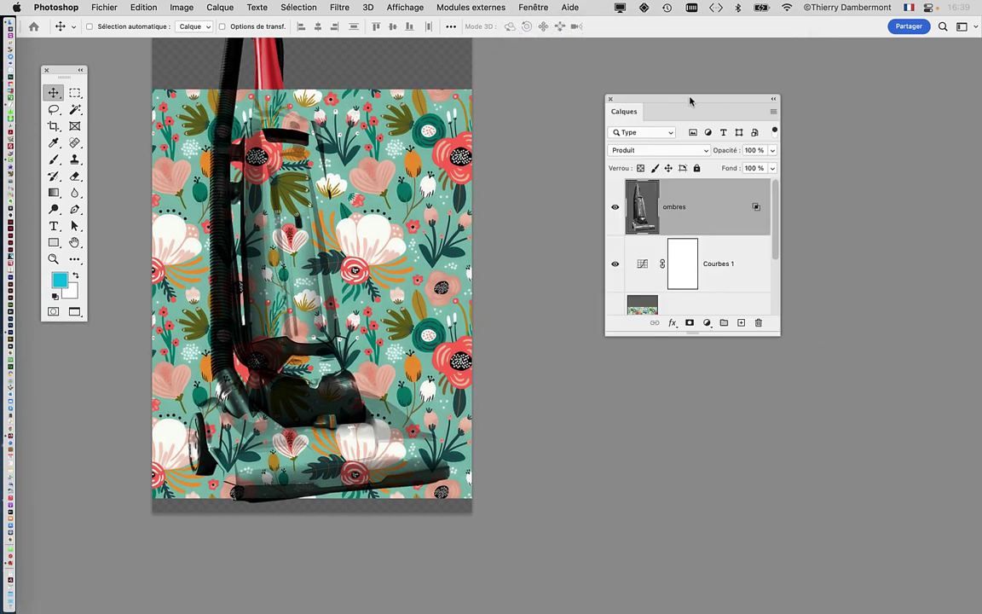
{"action": "left_click_drag", "start_coordinate": [691, 100], "coordinate": [619, 95]}
{"action": "left_click_drag", "start_coordinate": [707, 327], "coordinate": [743, 466]}
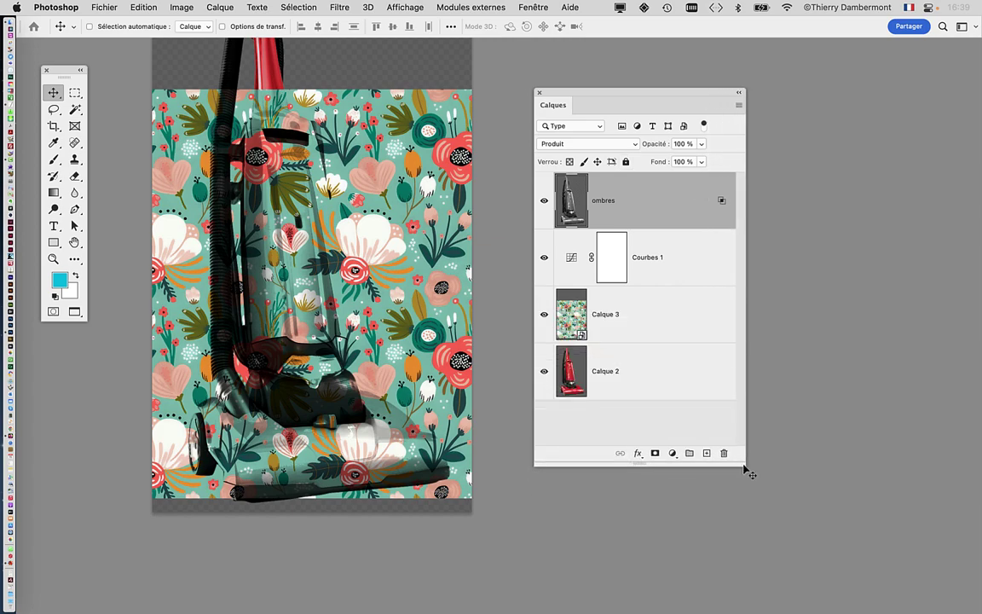
Move the Calques panel off the vacuum image, beside the canvas, then switch applications
{"action": "scroll", "coordinate": [318, 281], "scroll_direction": "up", "scroll_amount": 2}
{"action": "scroll", "coordinate": [379, 243], "scroll_direction": "up", "scroll_amount": 2}
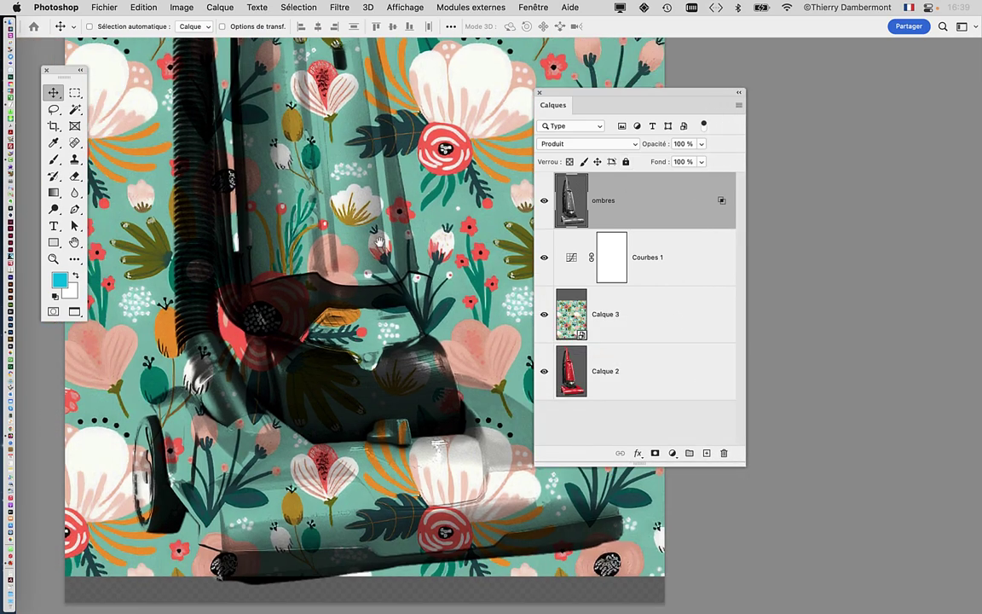
{"action": "scroll", "coordinate": [379, 241], "scroll_direction": "down", "scroll_amount": 1}
{"action": "left_click_drag", "start_coordinate": [588, 97], "coordinate": [743, 80]}
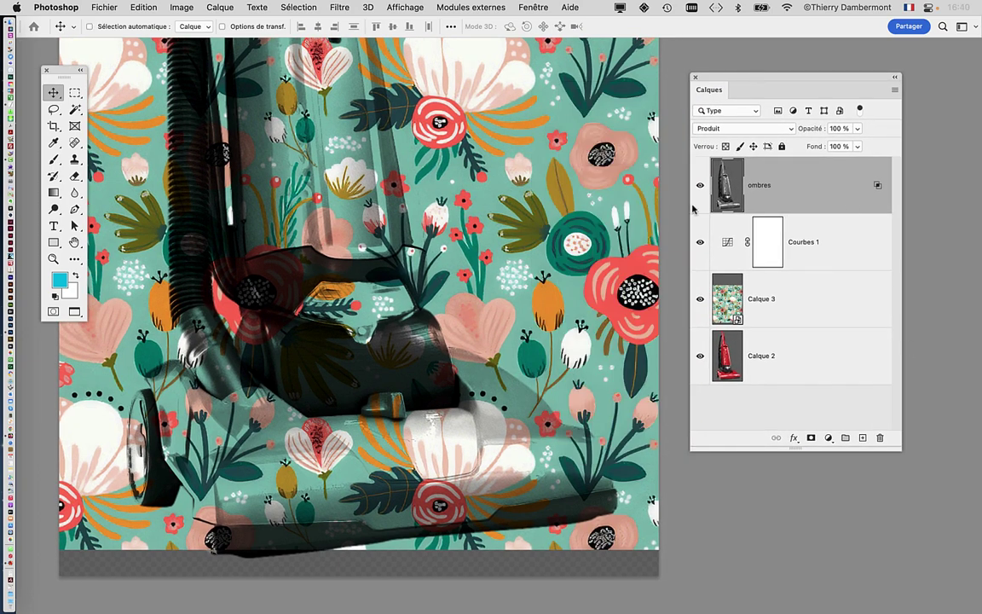
{"action": "left_click_drag", "start_coordinate": [721, 83], "coordinate": [711, 80]}
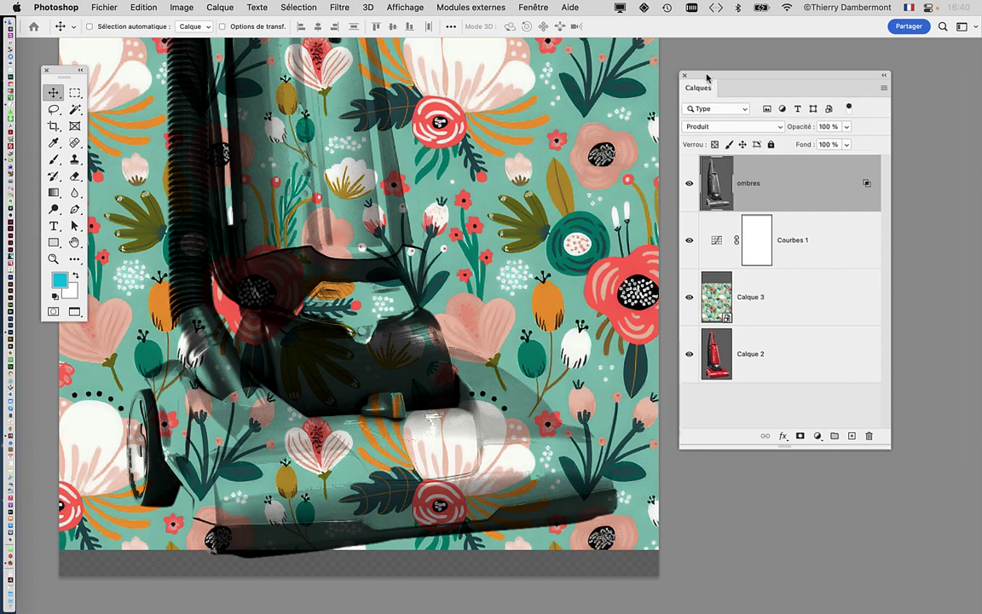
{"action": "key", "text": "super+Tab"}
{"action": "left_click", "coordinate": [447, 307]}
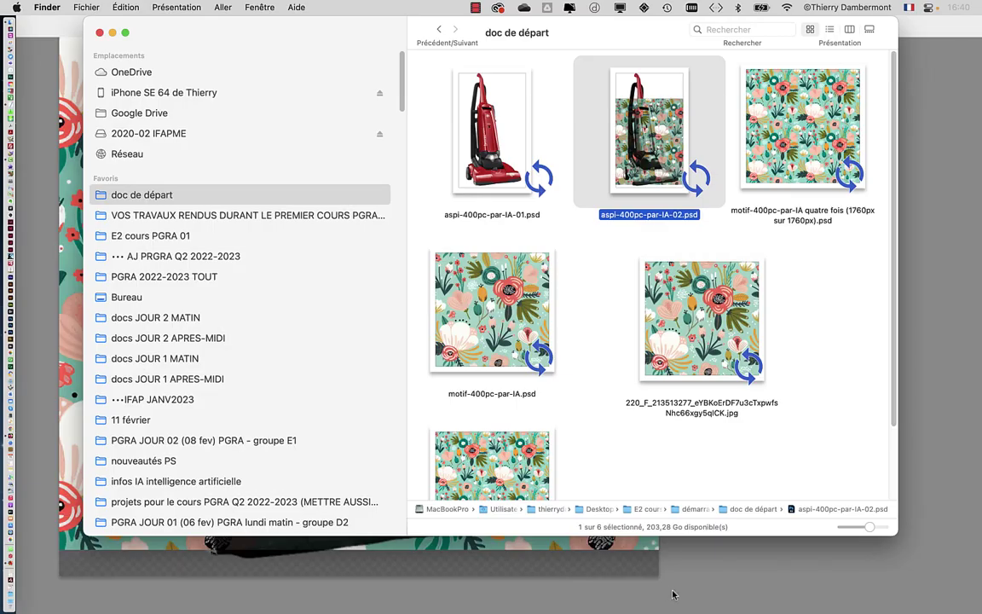
{"action": "left_click", "coordinate": [672, 594]}
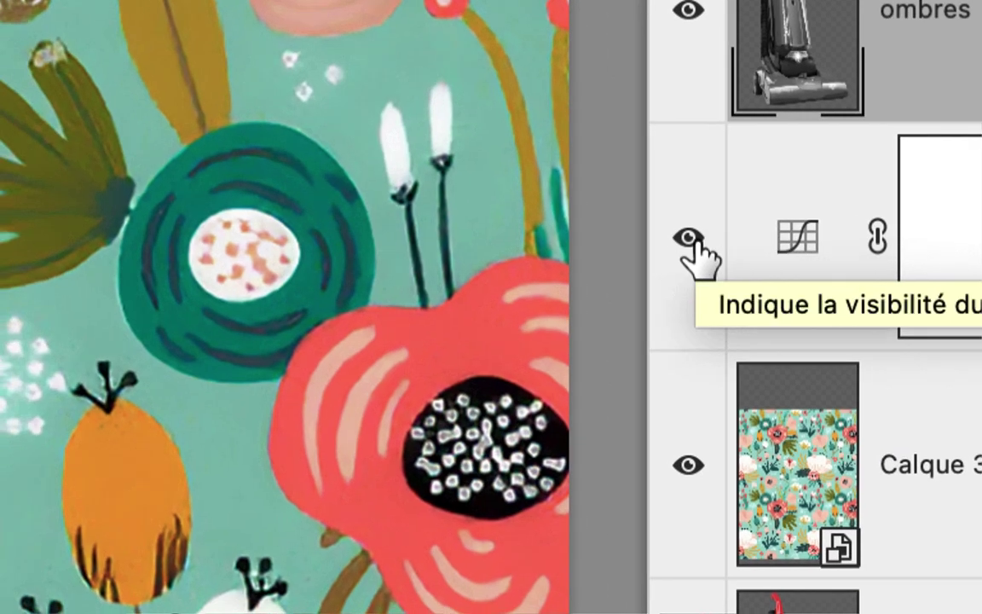
Hide ombres, Courbes 1 and Calque 3, then select Calque 2 to inspect the bare red vacuum
{"action": "left_click_drag", "start_coordinate": [688, 239], "coordinate": [690, 204]}
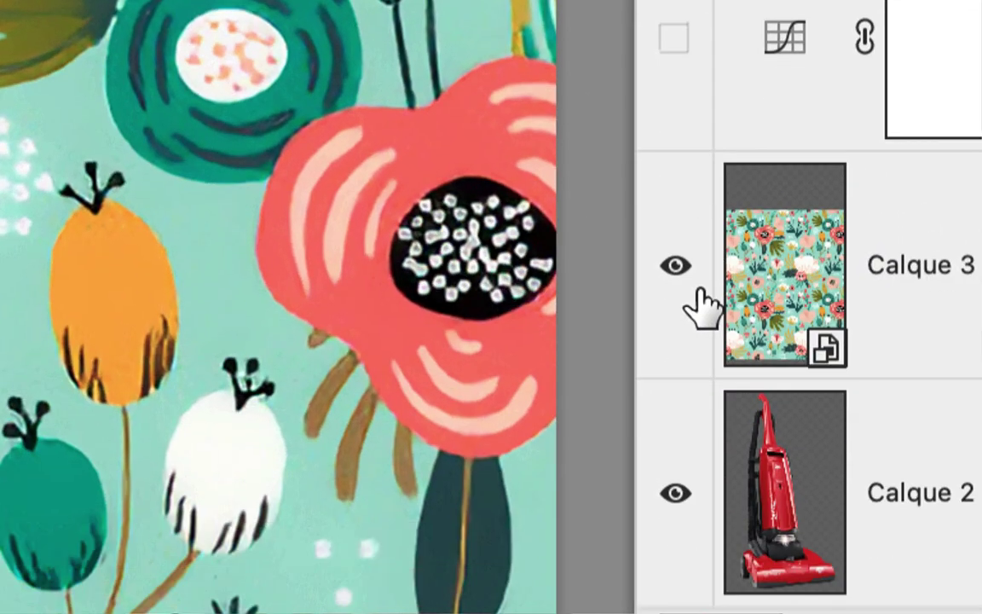
{"action": "left_click", "coordinate": [690, 286]}
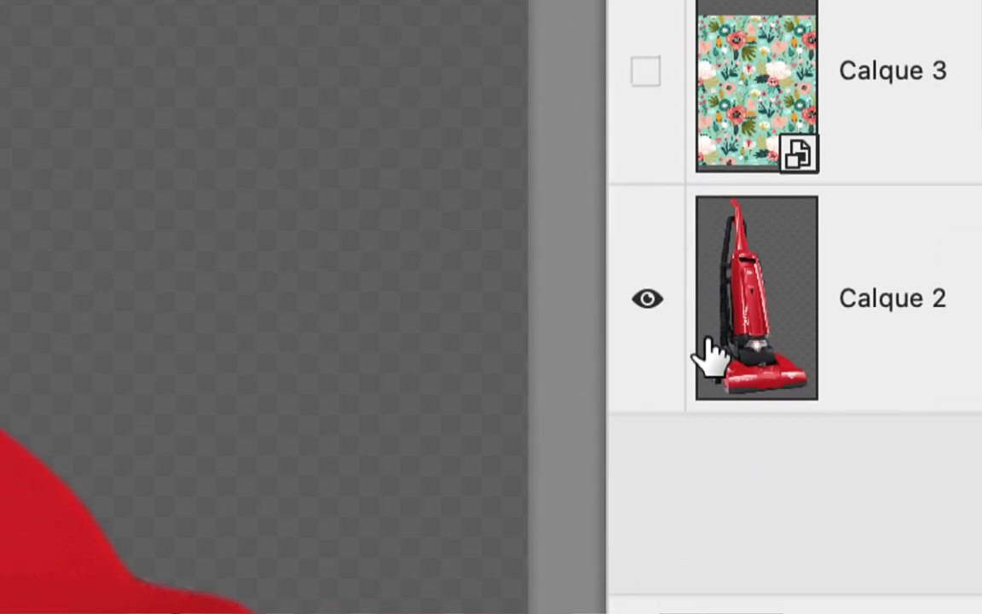
{"action": "left_click", "coordinate": [712, 354]}
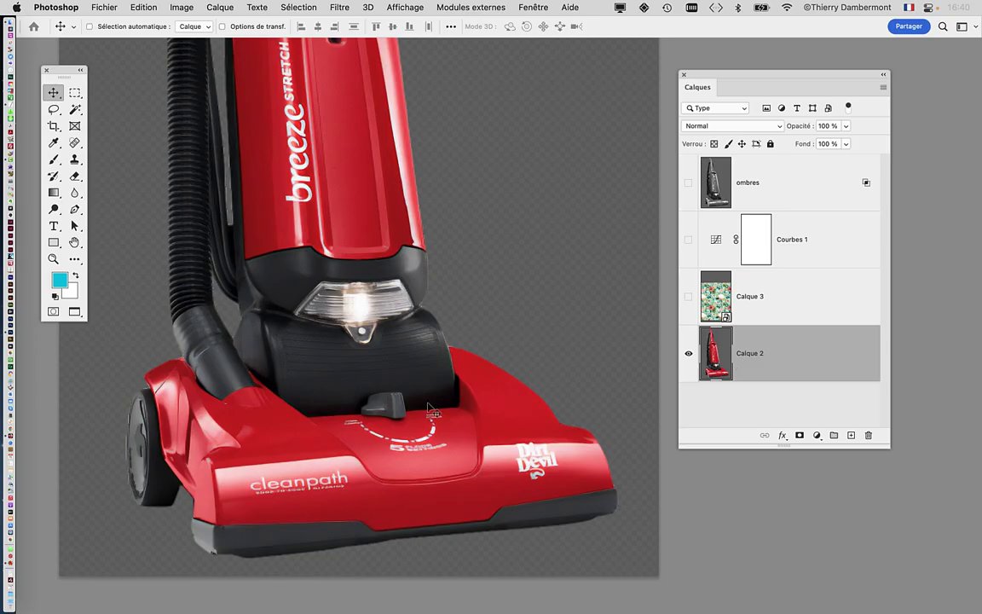
{"action": "scroll", "coordinate": [432, 404], "scroll_direction": "up", "scroll_amount": 5}
{"action": "scroll", "coordinate": [433, 404], "scroll_direction": "down", "scroll_amount": 2}
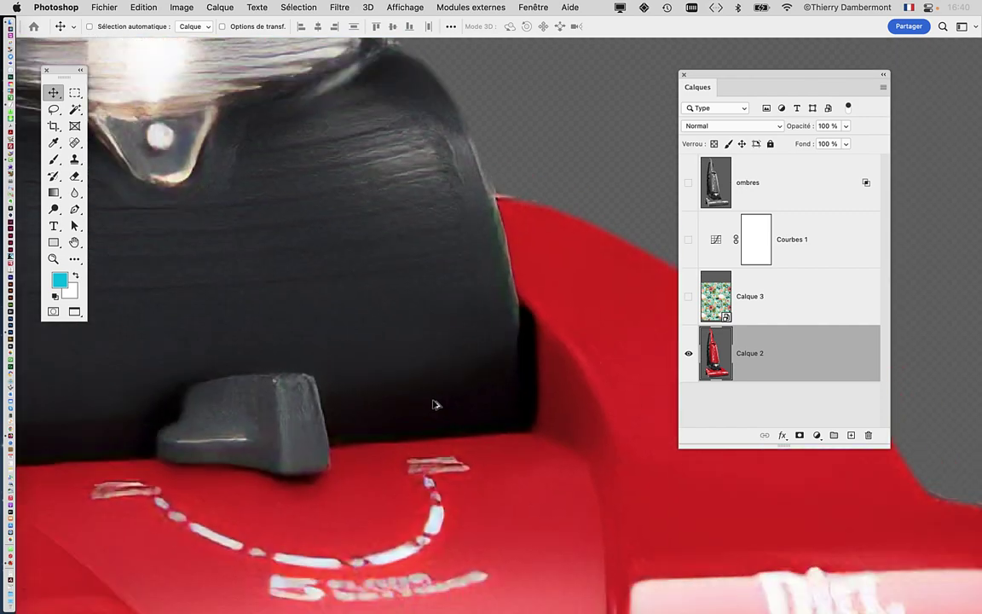
{"action": "scroll", "coordinate": [433, 404], "scroll_direction": "down", "scroll_amount": 1}
{"action": "scroll", "coordinate": [433, 404], "scroll_direction": "down", "scroll_amount": 1}
{"action": "scroll", "coordinate": [433, 404], "scroll_direction": "down", "scroll_amount": 2}
{"action": "scroll", "coordinate": [432, 406], "scroll_direction": "down", "scroll_amount": 1}
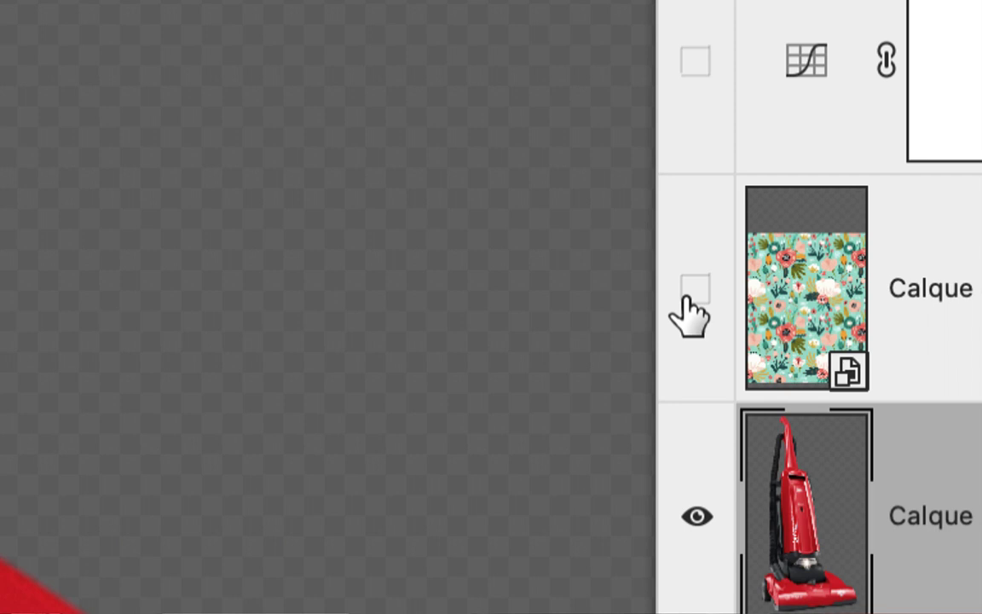
Turn Calque 3's floral pattern back on over the vacuum
{"action": "left_click", "coordinate": [687, 298]}
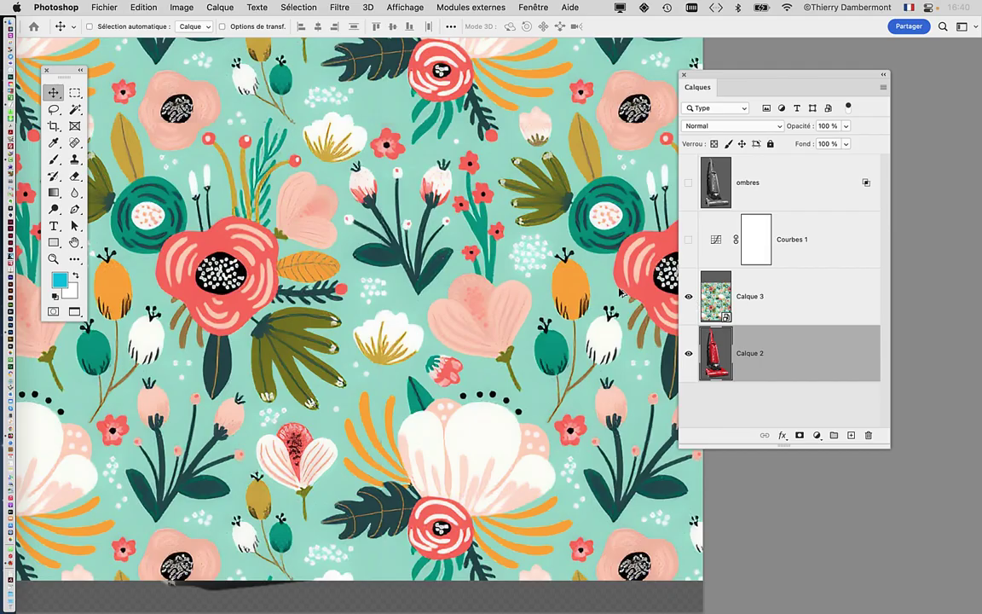
{"action": "scroll", "coordinate": [401, 303], "scroll_direction": "down", "scroll_amount": 1}
{"action": "scroll", "coordinate": [402, 305], "scroll_direction": "down", "scroll_amount": 1}
{"action": "scroll", "coordinate": [404, 303], "scroll_direction": "down", "scroll_amount": 1}
{"action": "scroll", "coordinate": [407, 382], "scroll_direction": "up", "scroll_amount": 1}
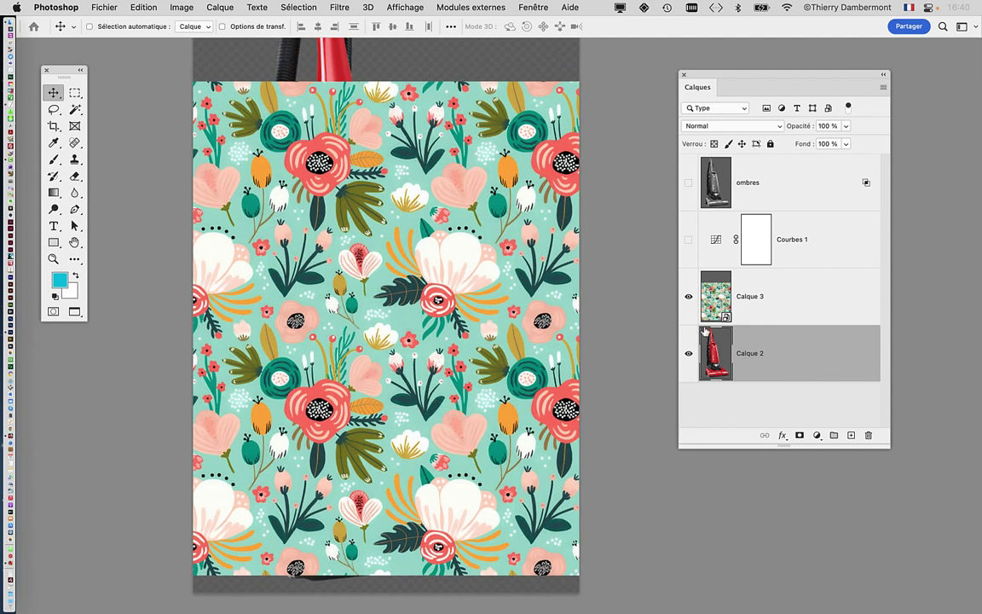
{"action": "left_click", "coordinate": [712, 308]}
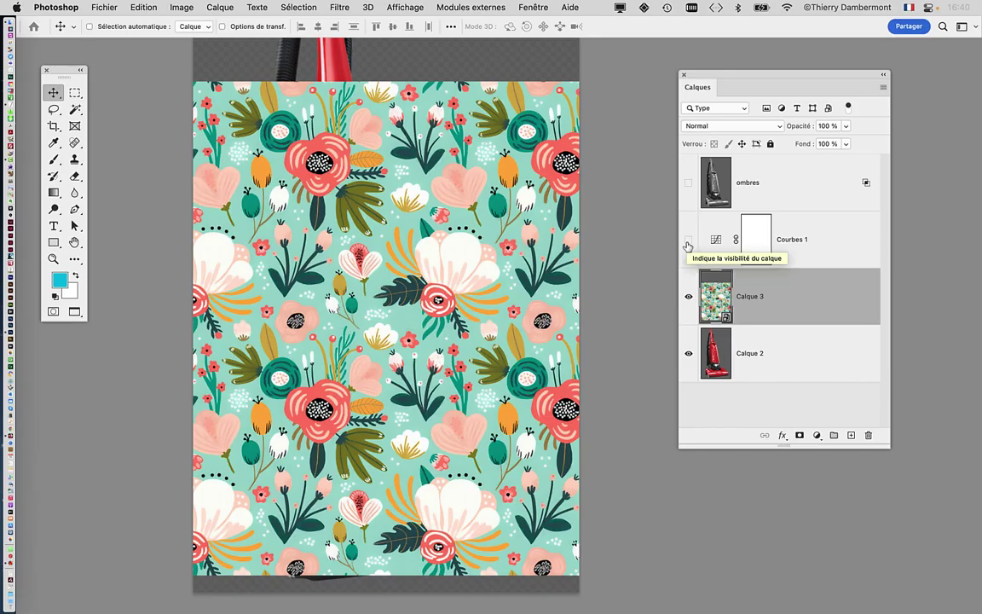
{"action": "left_click", "coordinate": [687, 244]}
{"action": "left_click", "coordinate": [688, 244]}
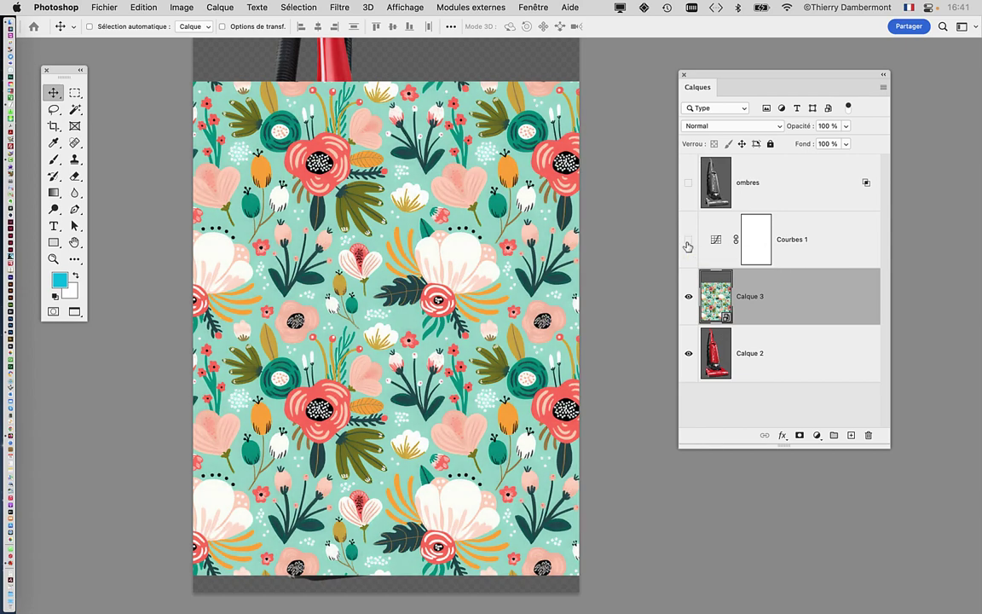
{"action": "left_click", "coordinate": [688, 244]}
{"action": "left_click", "coordinate": [699, 243]}
{"action": "left_click", "coordinate": [688, 245]}
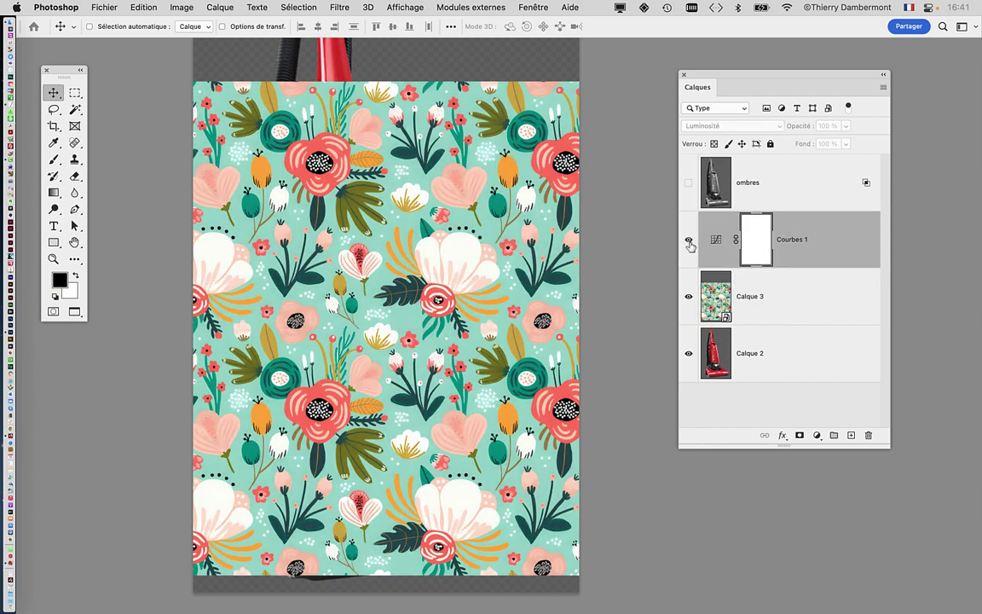
{"action": "left_click", "coordinate": [688, 244]}
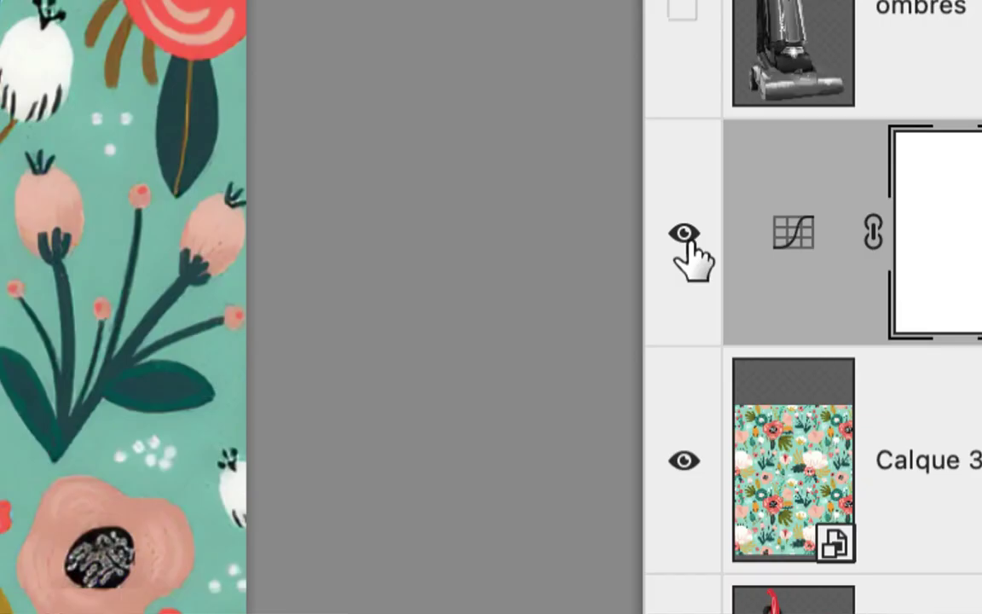
{"action": "left_click", "coordinate": [689, 243]}
{"action": "left_click", "coordinate": [689, 243]}
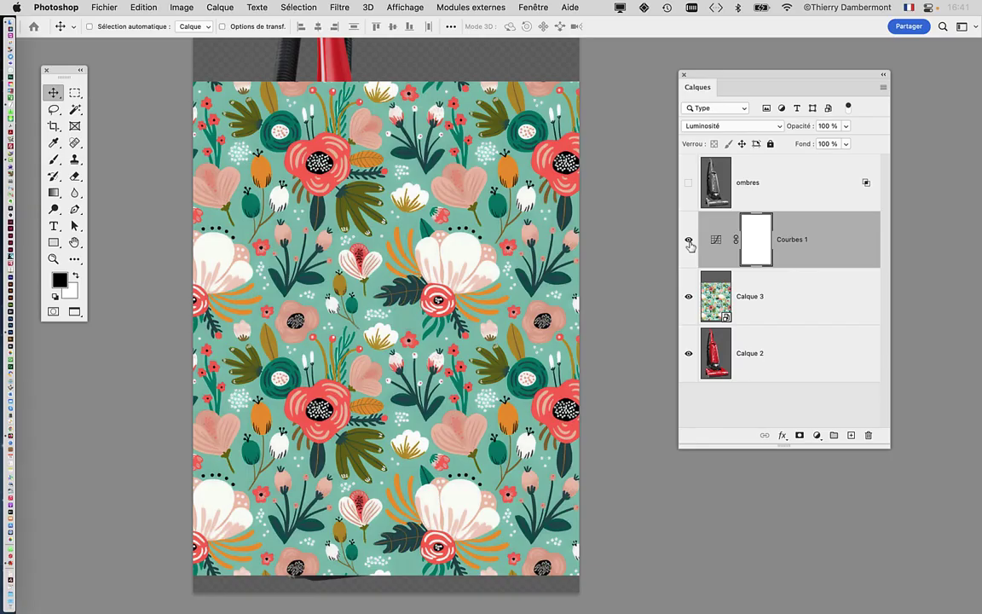
{"action": "left_click", "coordinate": [689, 242]}
{"action": "left_click", "coordinate": [688, 242]}
{"action": "left_click", "coordinate": [689, 242]}
{"action": "scroll", "coordinate": [344, 301], "scroll_direction": "up", "scroll_amount": 3}
{"action": "scroll", "coordinate": [343, 301], "scroll_direction": "up", "scroll_amount": 3}
{"action": "left_click", "coordinate": [688, 243]}
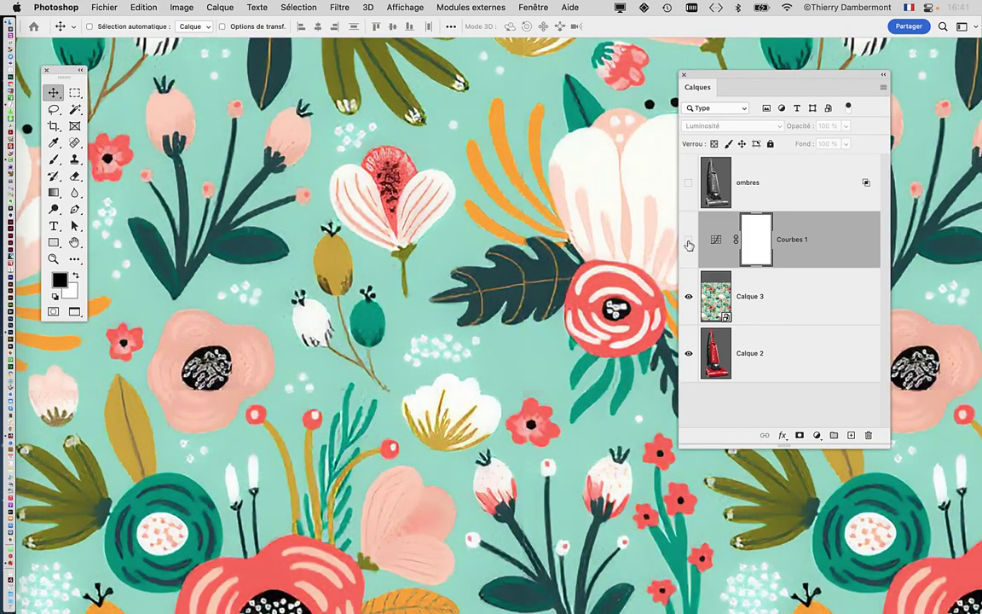
{"action": "left_click", "coordinate": [689, 242]}
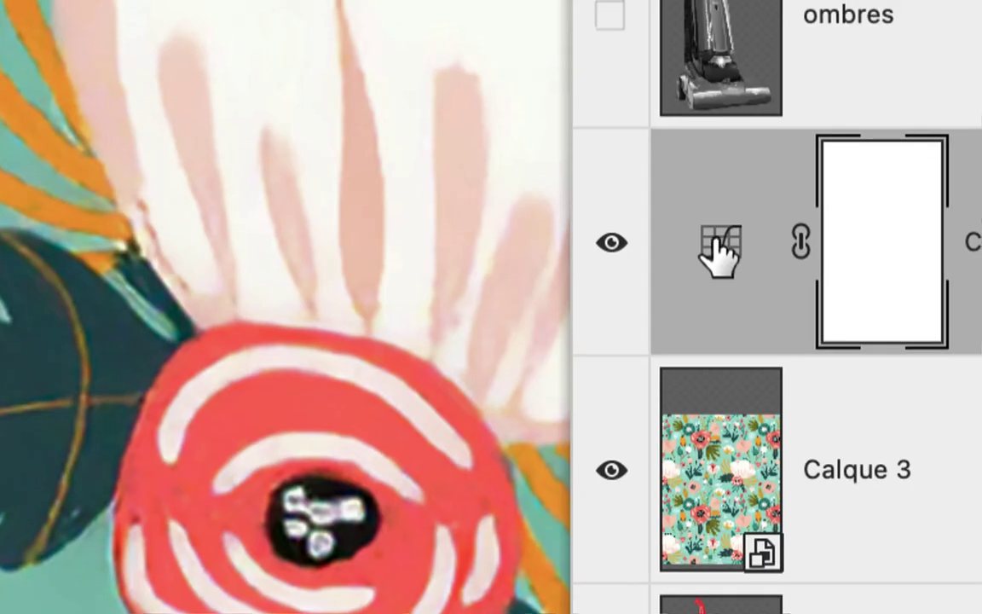
{"action": "left_click", "coordinate": [715, 245]}
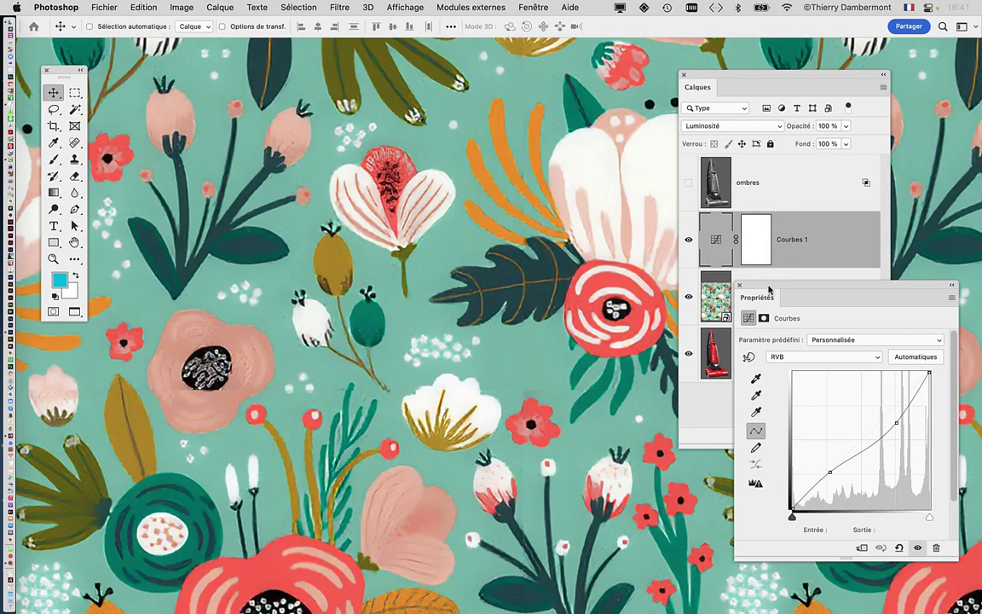
{"action": "left_click_drag", "start_coordinate": [764, 303], "coordinate": [383, 125]}
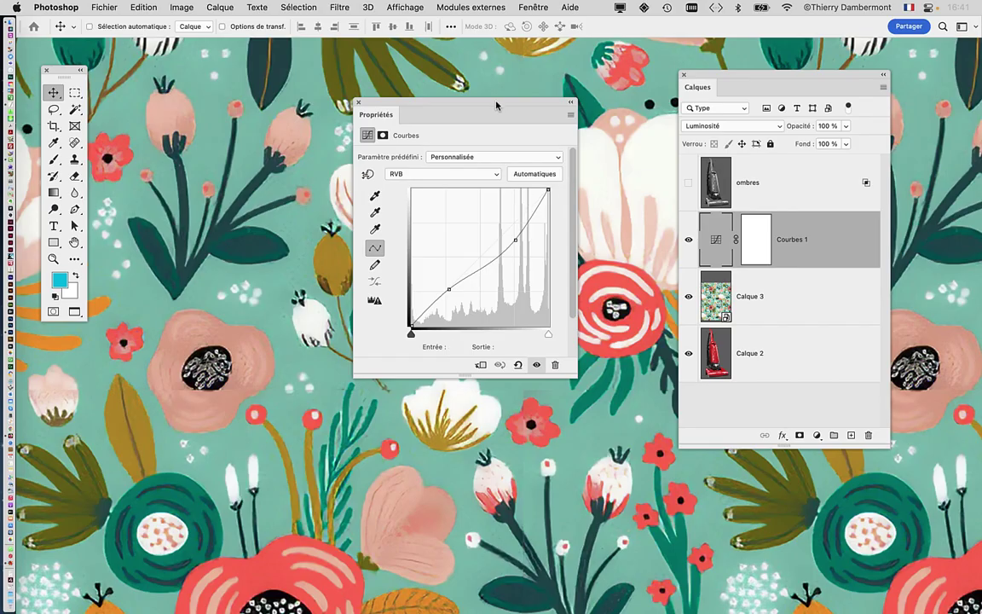
{"action": "left_click_drag", "start_coordinate": [496, 105], "coordinate": [249, 54]}
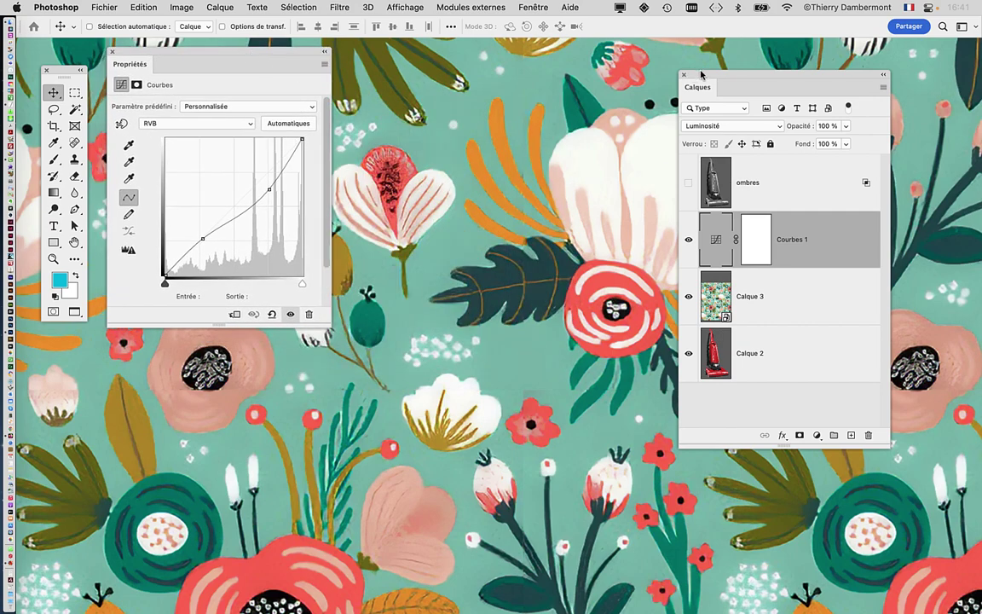
{"action": "left_click_drag", "start_coordinate": [701, 75], "coordinate": [746, 64]}
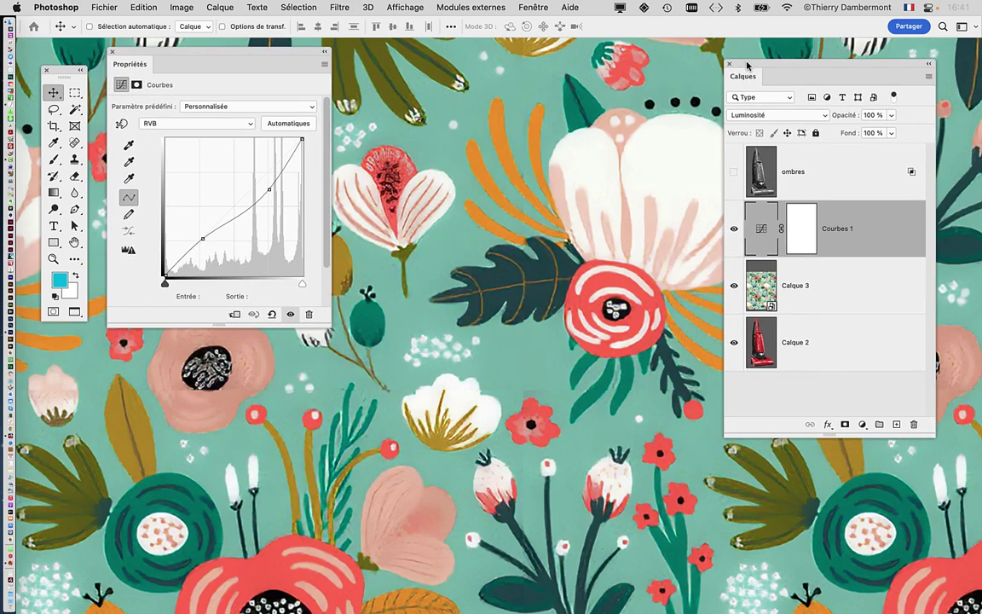
{"action": "left_click", "coordinate": [110, 55]}
{"action": "scroll", "coordinate": [689, 218], "scroll_direction": "down", "scroll_amount": 5}
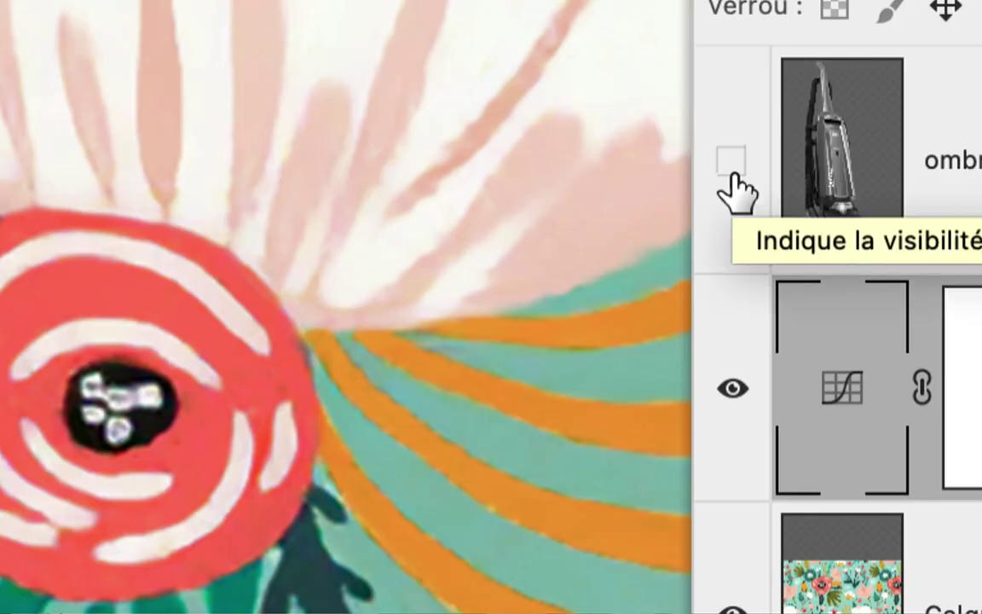
Make the ombres layer visible and select it, showing its Produit shading
{"action": "left_click", "coordinate": [731, 179]}
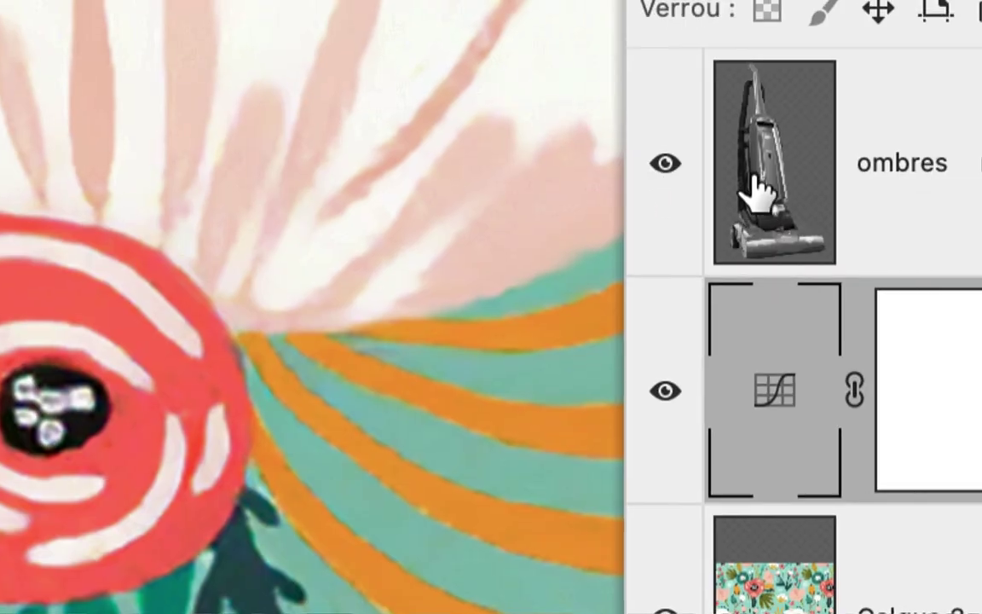
{"action": "left_click", "coordinate": [756, 183]}
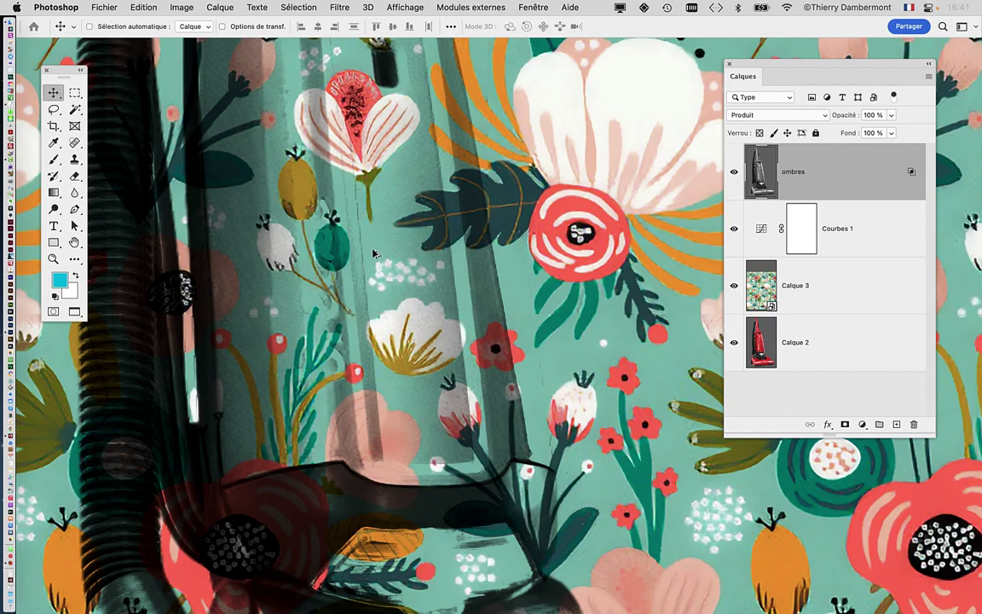
{"action": "scroll", "coordinate": [373, 253], "scroll_direction": "down", "scroll_amount": 2}
{"action": "scroll", "coordinate": [374, 256], "scroll_direction": "down", "scroll_amount": 2}
{"action": "scroll", "coordinate": [374, 259], "scroll_direction": "down", "scroll_amount": 2}
{"action": "scroll", "coordinate": [375, 263], "scroll_direction": "down", "scroll_amount": 1}
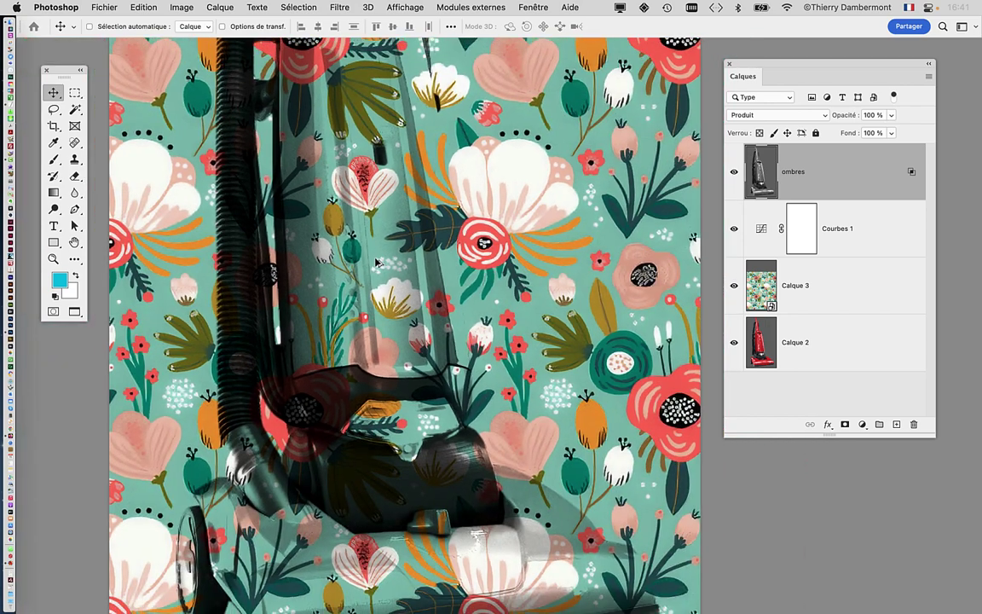
{"action": "scroll", "coordinate": [341, 237], "scroll_direction": "up", "scroll_amount": 2}
{"action": "scroll", "coordinate": [354, 246], "scroll_direction": "up", "scroll_amount": 2}
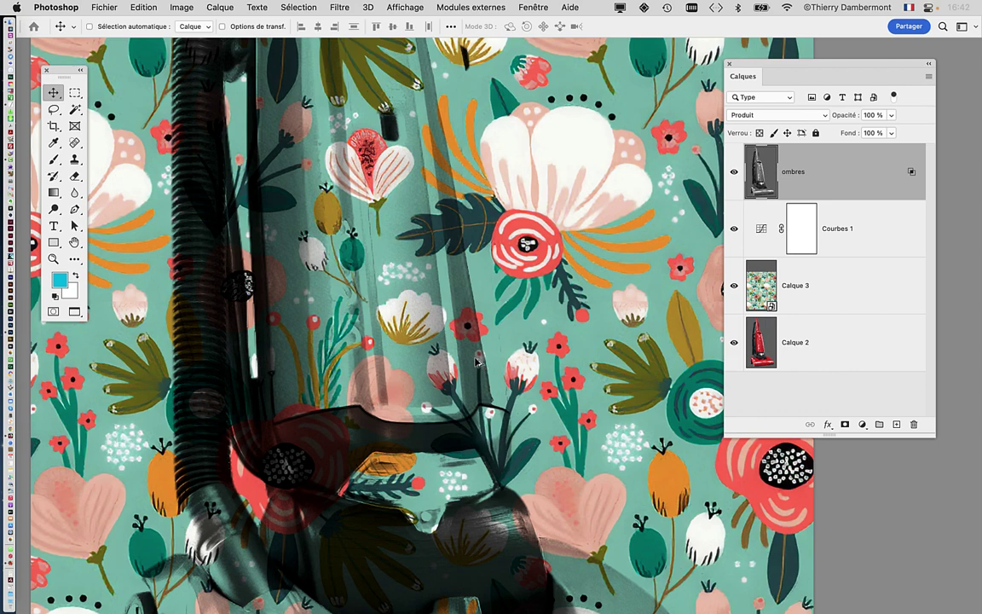
Zoom in and out on the canvas to inspect the shading over the floral pattern
{"action": "scroll", "coordinate": [476, 362], "scroll_direction": "down", "scroll_amount": 1}
{"action": "scroll", "coordinate": [476, 362], "scroll_direction": "down", "scroll_amount": 1}
{"action": "scroll", "coordinate": [426, 341], "scroll_direction": "down", "scroll_amount": 2}
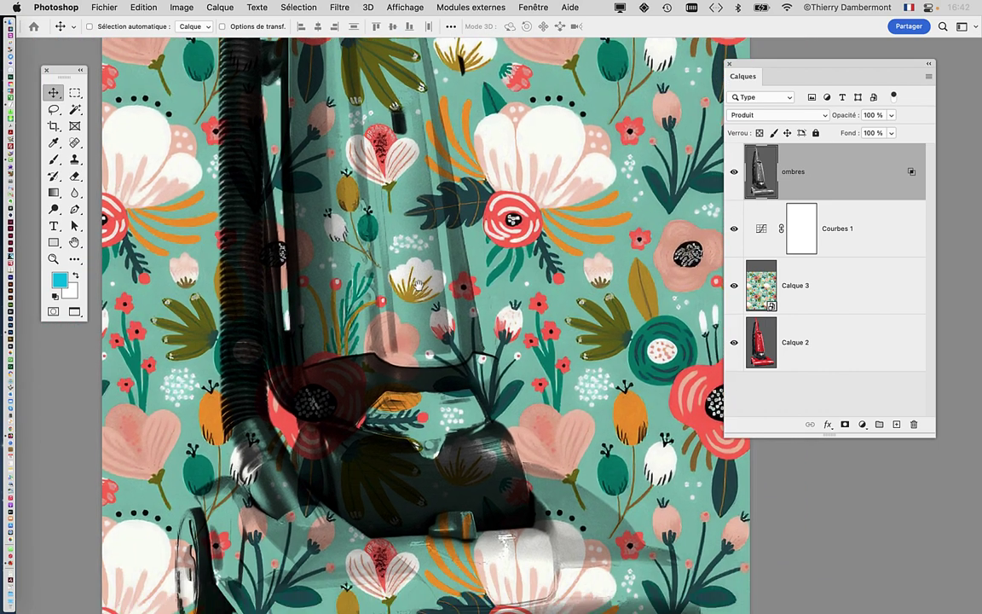
{"action": "scroll", "coordinate": [418, 337], "scroll_direction": "down", "scroll_amount": 3}
{"action": "scroll", "coordinate": [412, 334], "scroll_direction": "down", "scroll_amount": 3}
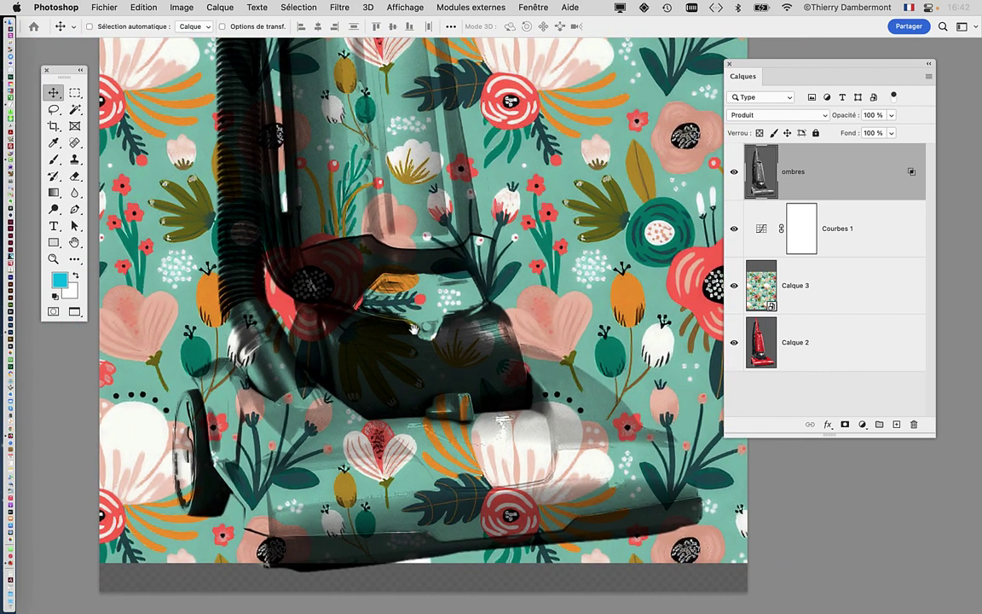
{"action": "scroll", "coordinate": [409, 334], "scroll_direction": "up", "scroll_amount": 3}
{"action": "scroll", "coordinate": [406, 341], "scroll_direction": "up", "scroll_amount": 3}
{"action": "scroll", "coordinate": [401, 349], "scroll_direction": "up", "scroll_amount": 3}
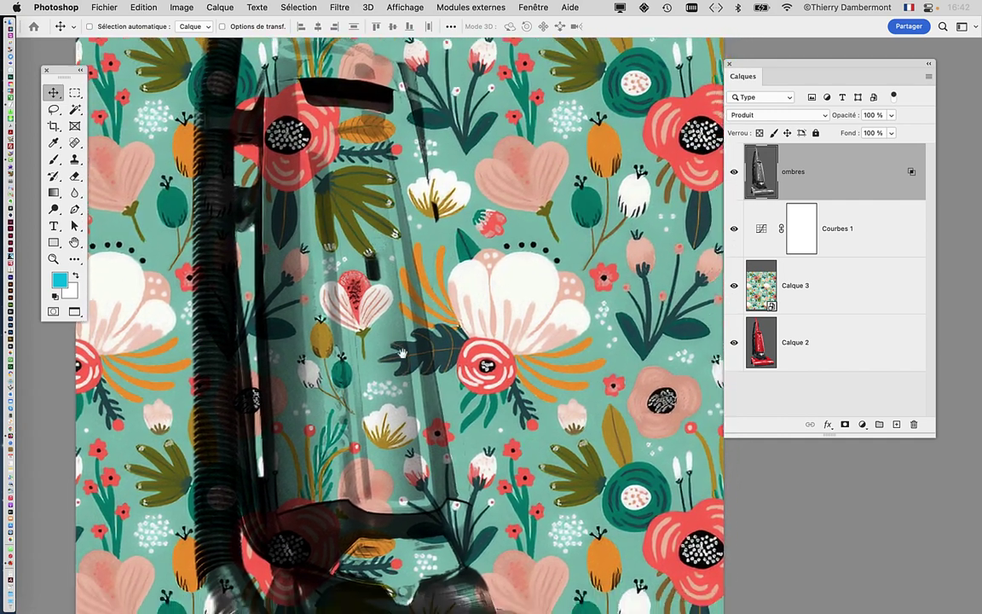
{"action": "scroll", "coordinate": [401, 352], "scroll_direction": "down", "scroll_amount": 3}
{"action": "scroll", "coordinate": [341, 367], "scroll_direction": "up", "scroll_amount": 2}
{"action": "scroll", "coordinate": [338, 377], "scroll_direction": "up", "scroll_amount": 2}
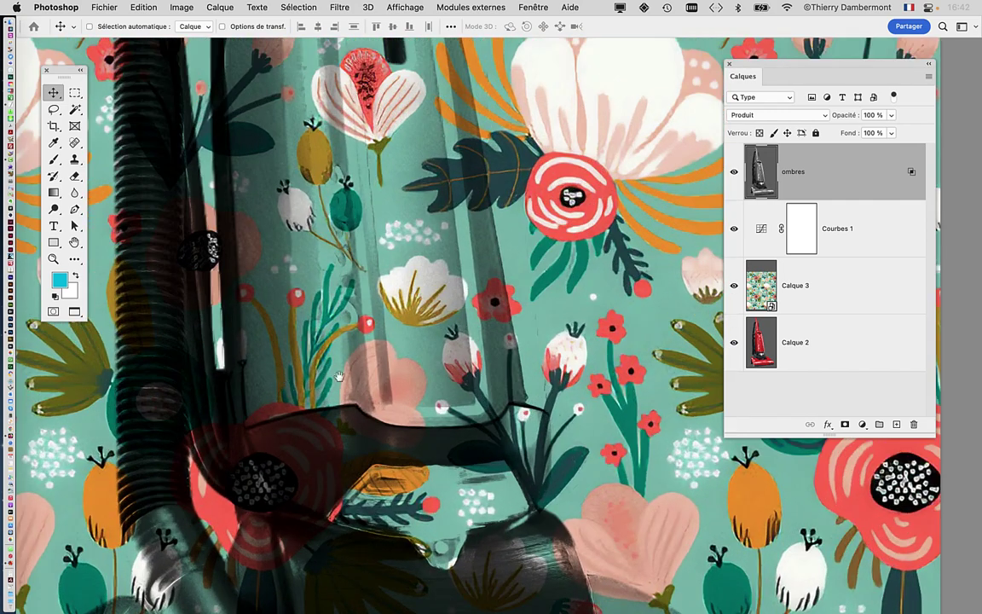
{"action": "scroll", "coordinate": [339, 377], "scroll_direction": "down", "scroll_amount": 2}
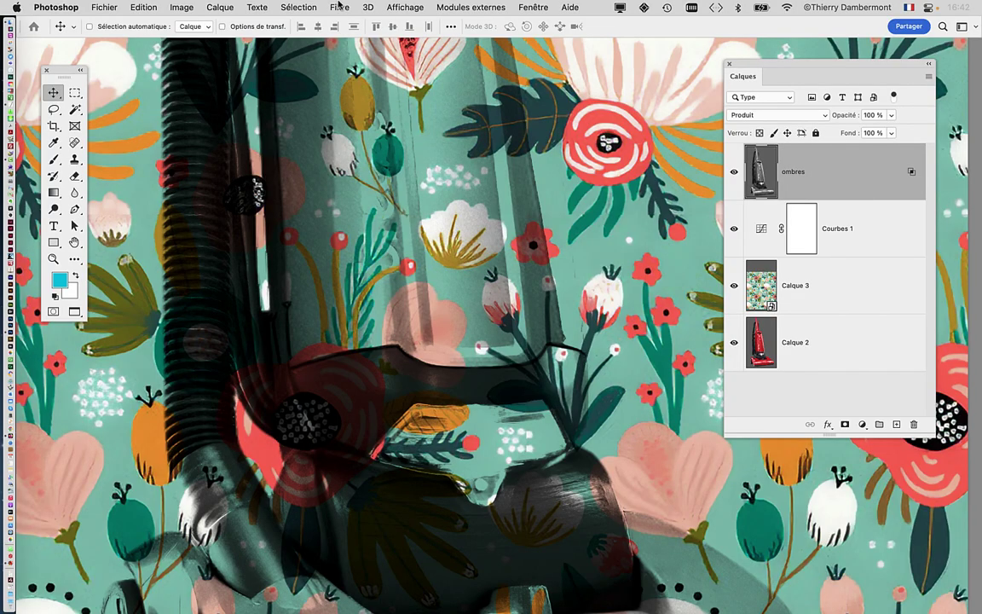
Browse the layer style, adjustment layer and layer effects menus without applying anything
{"action": "left_click", "coordinate": [220, 7]}
{"action": "mouse_move", "coordinate": [128, 138]}
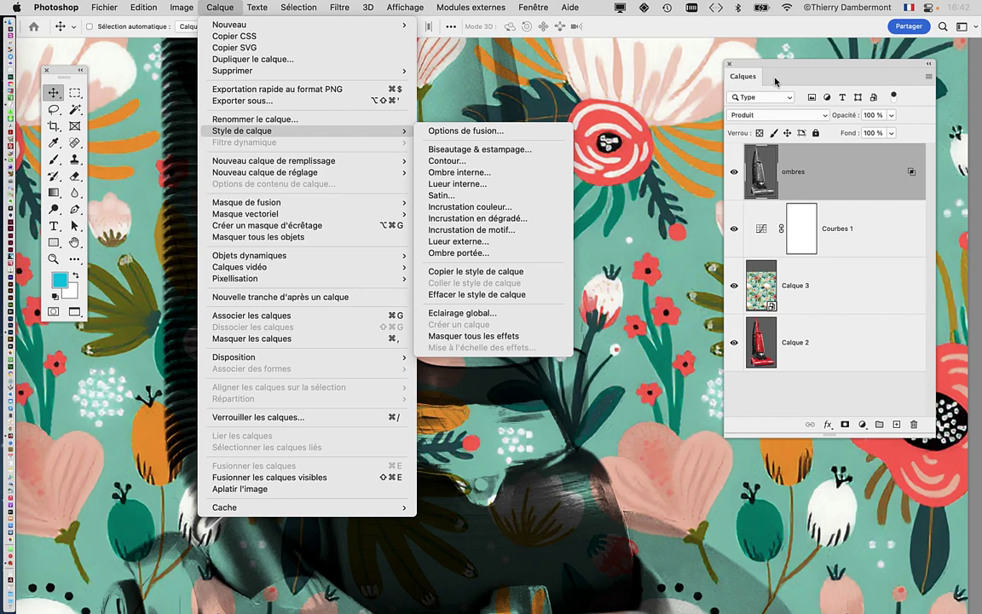
{"action": "left_click", "coordinate": [656, 51]}
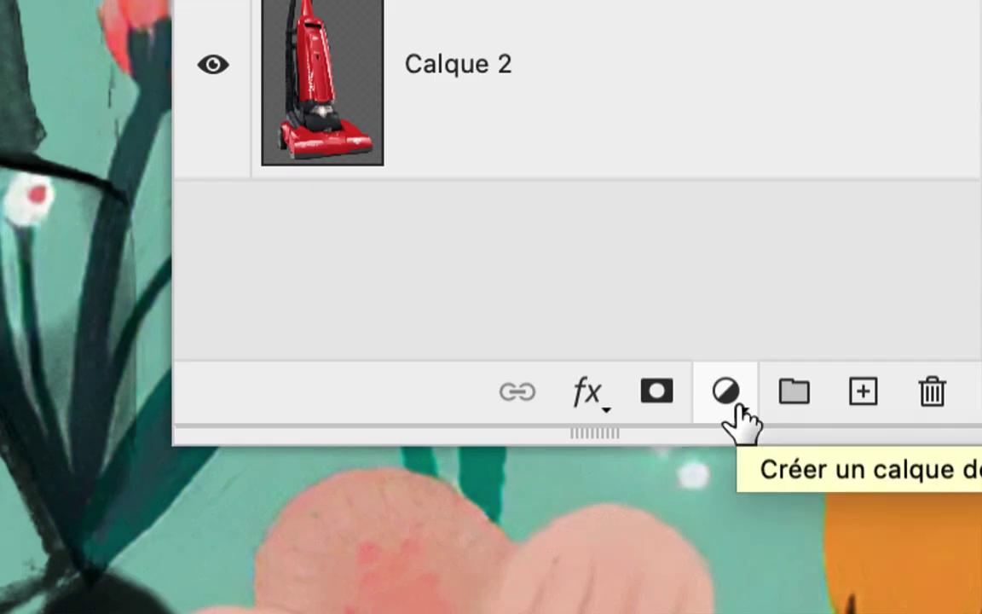
{"action": "left_click", "coordinate": [738, 411]}
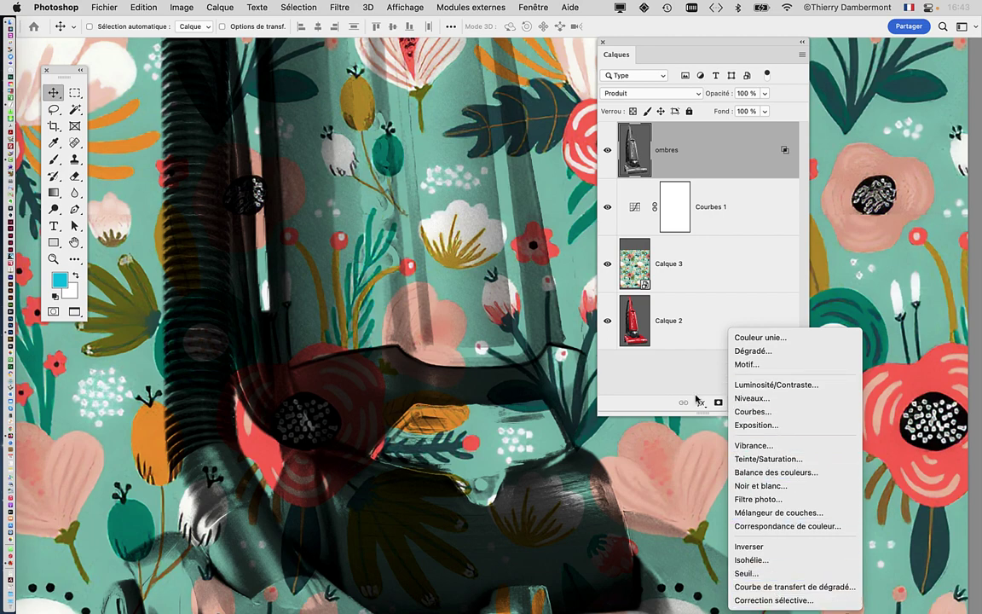
{"action": "left_click", "coordinate": [675, 375]}
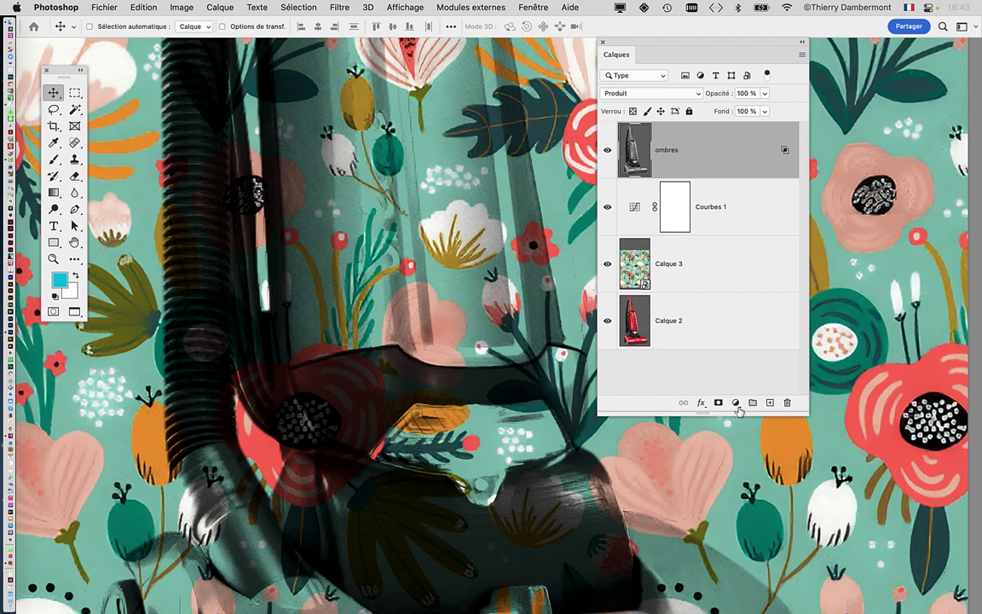
{"action": "left_click", "coordinate": [736, 404]}
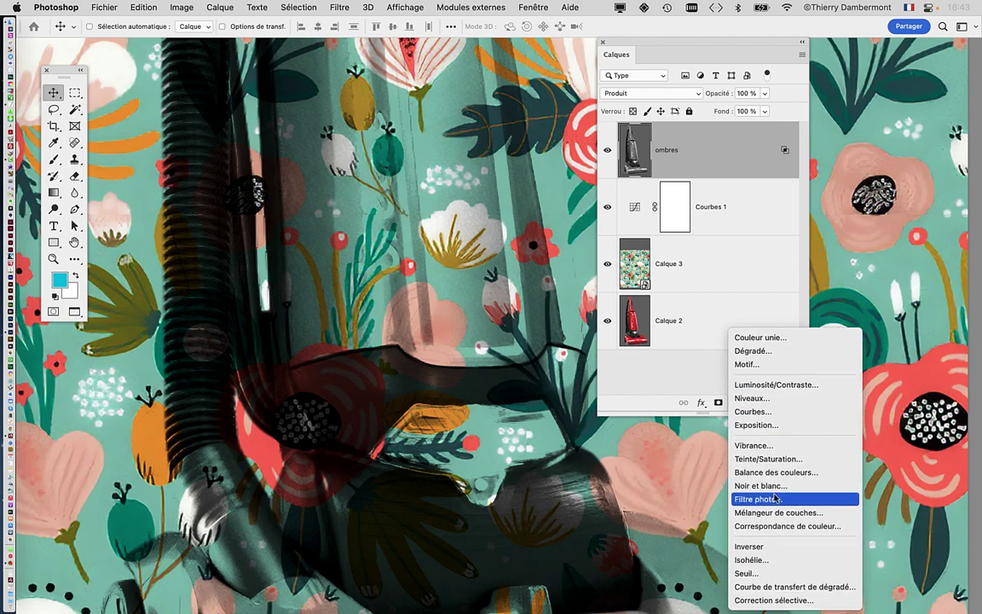
{"action": "left_click", "coordinate": [602, 358]}
{"action": "left_click", "coordinate": [700, 402]}
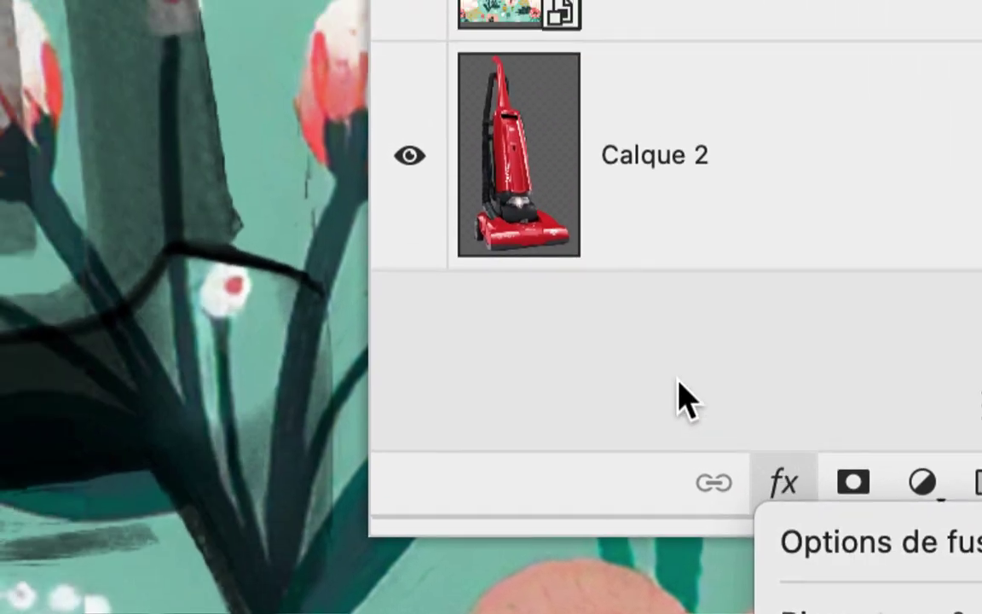
{"action": "left_click", "coordinate": [679, 398]}
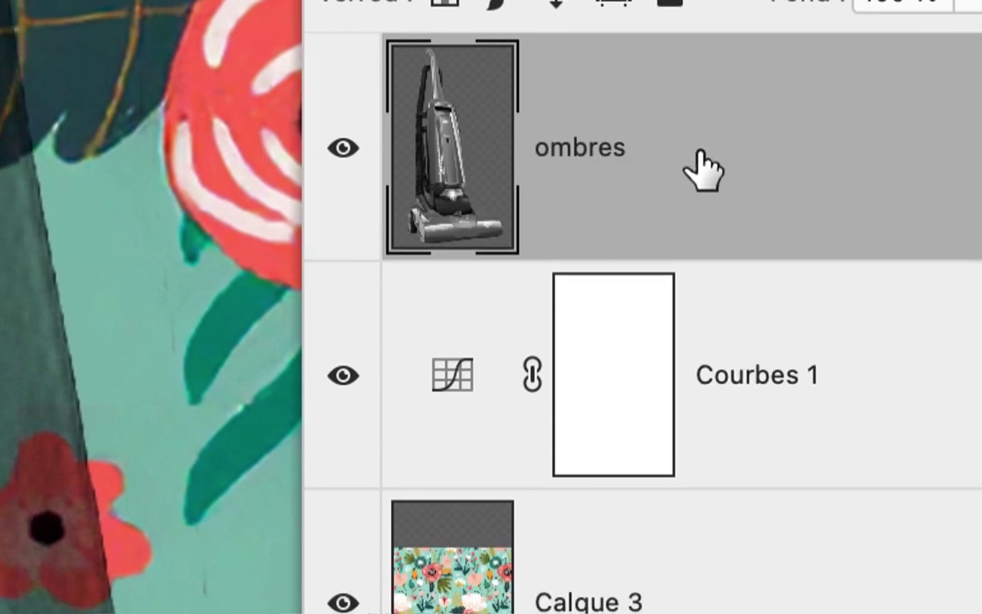
{"action": "double_click", "coordinate": [699, 171]}
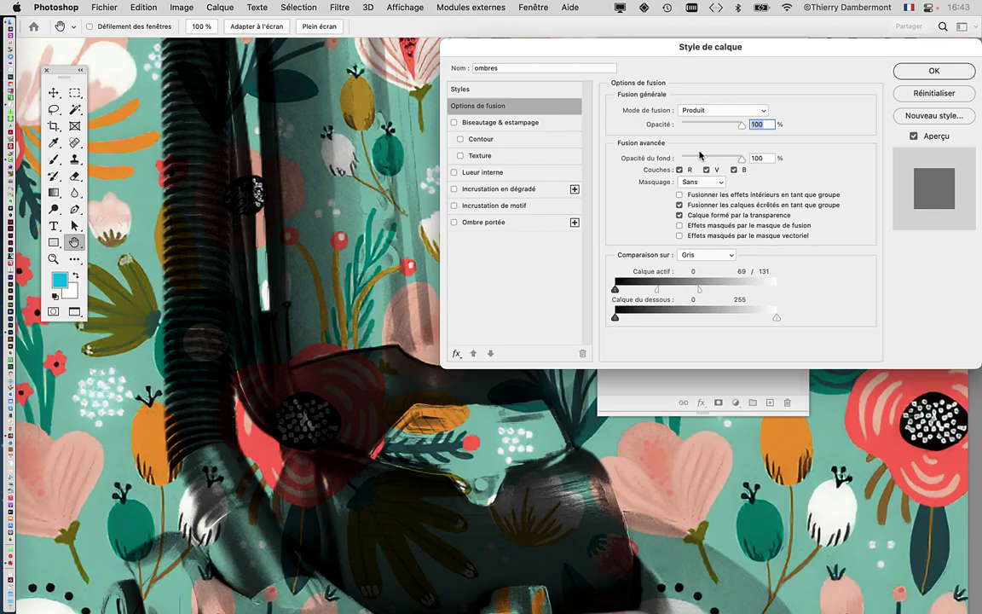
{"action": "left_click_drag", "start_coordinate": [708, 42], "coordinate": [622, 52]}
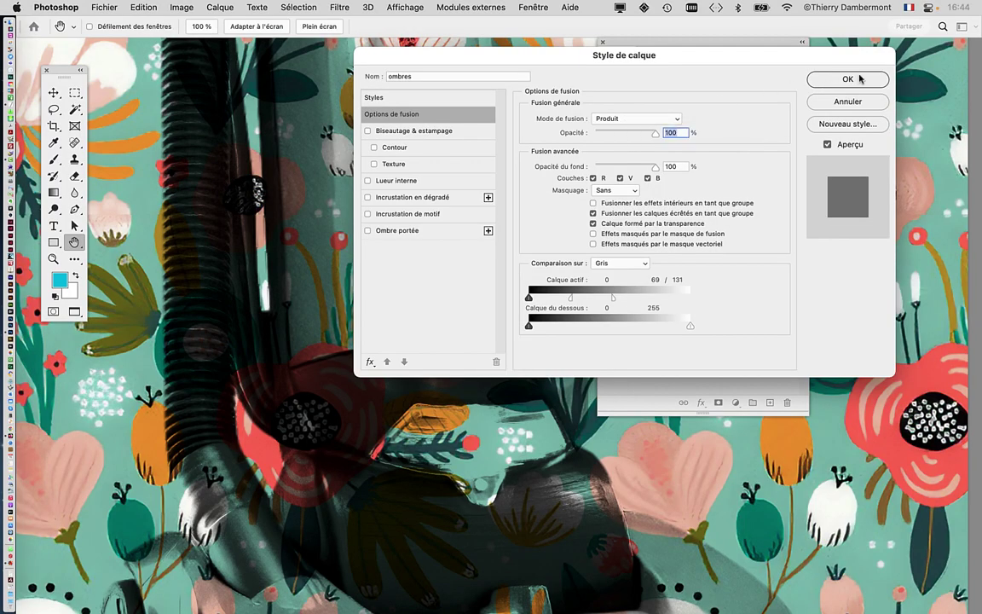
{"action": "left_click", "coordinate": [857, 78]}
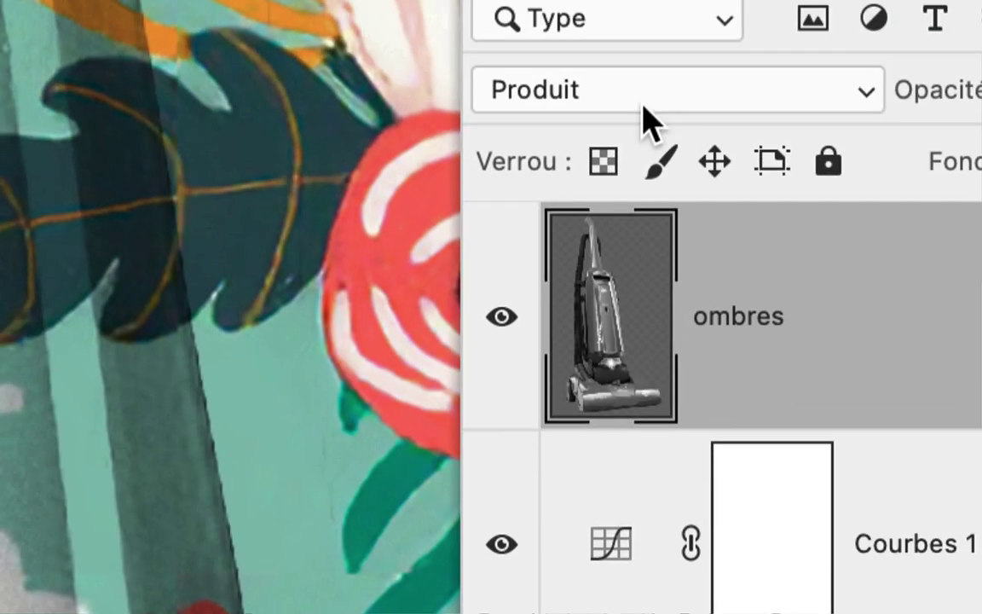
Switch the ombres layer to Normal blending and zoom in on the shading
{"action": "left_click", "coordinate": [643, 95]}
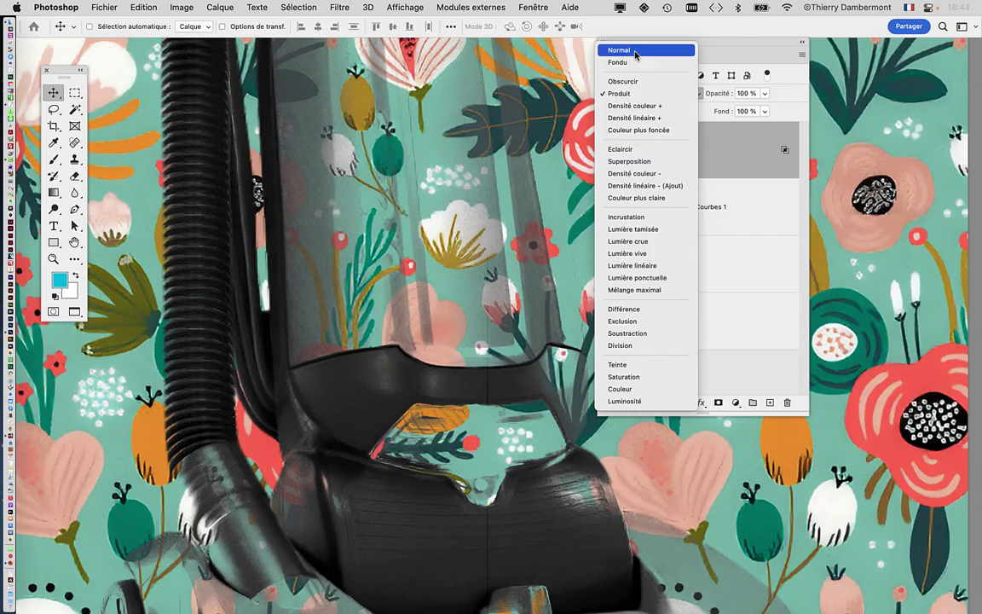
{"action": "left_click", "coordinate": [634, 51]}
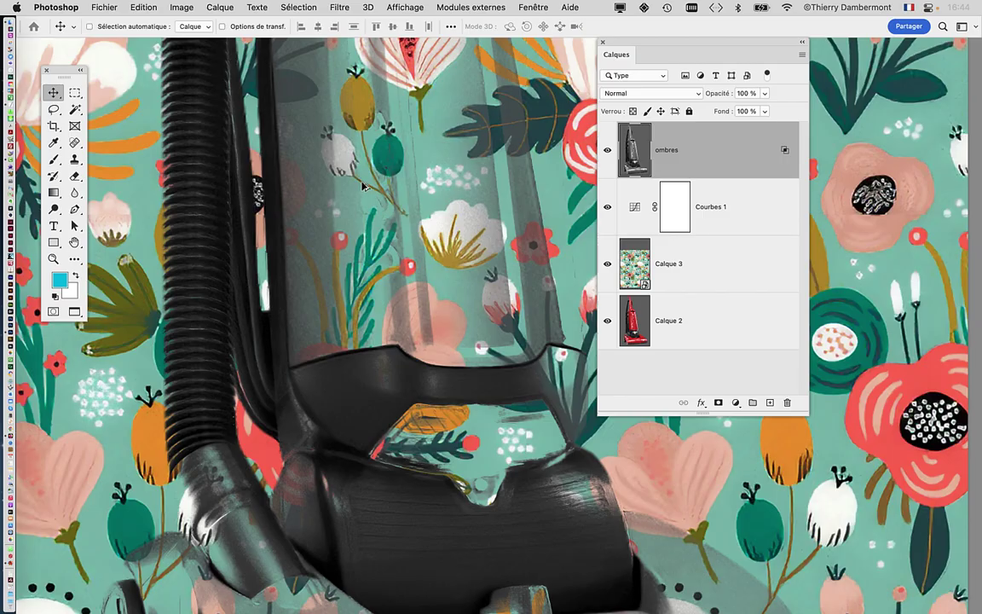
{"action": "scroll", "coordinate": [362, 186], "scroll_direction": "up", "scroll_amount": 3}
{"action": "scroll", "coordinate": [349, 204], "scroll_direction": "up", "scroll_amount": 2}
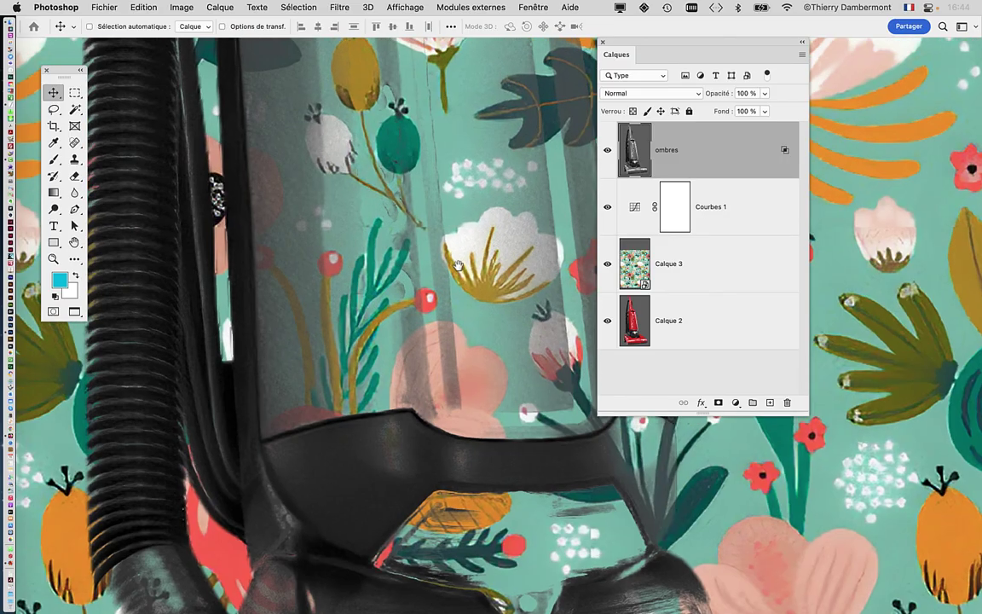
{"action": "scroll", "coordinate": [341, 221], "scroll_direction": "up", "scroll_amount": 2}
{"action": "scroll", "coordinate": [332, 246], "scroll_direction": "up", "scroll_amount": 2}
{"action": "scroll", "coordinate": [337, 248], "scroll_direction": "up", "scroll_amount": 1}
{"action": "scroll", "coordinate": [349, 255], "scroll_direction": "up", "scroll_amount": 1}
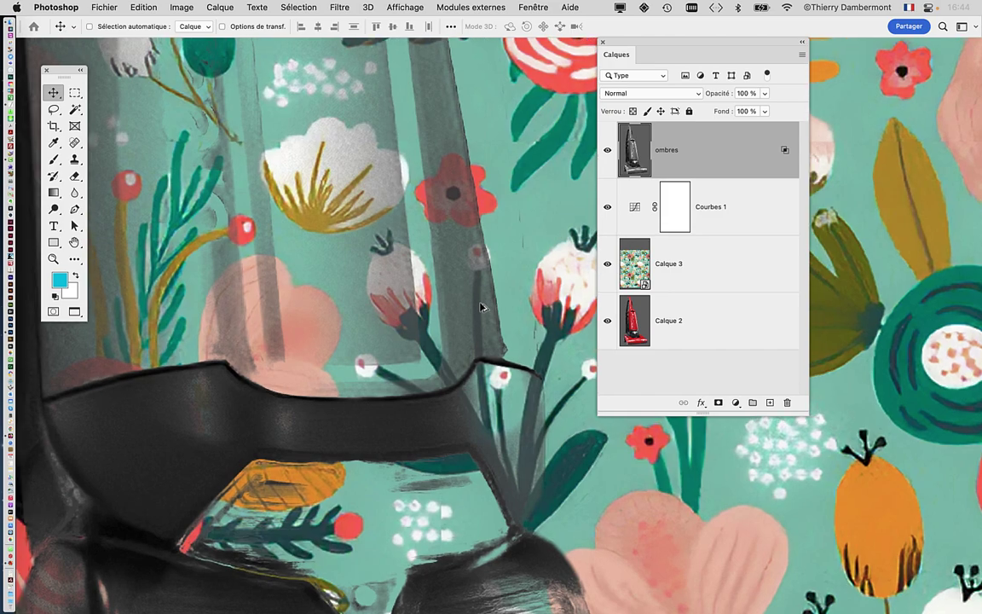
{"action": "scroll", "coordinate": [366, 268], "scroll_direction": "up", "scroll_amount": 1}
{"action": "scroll", "coordinate": [376, 277], "scroll_direction": "up", "scroll_amount": 1}
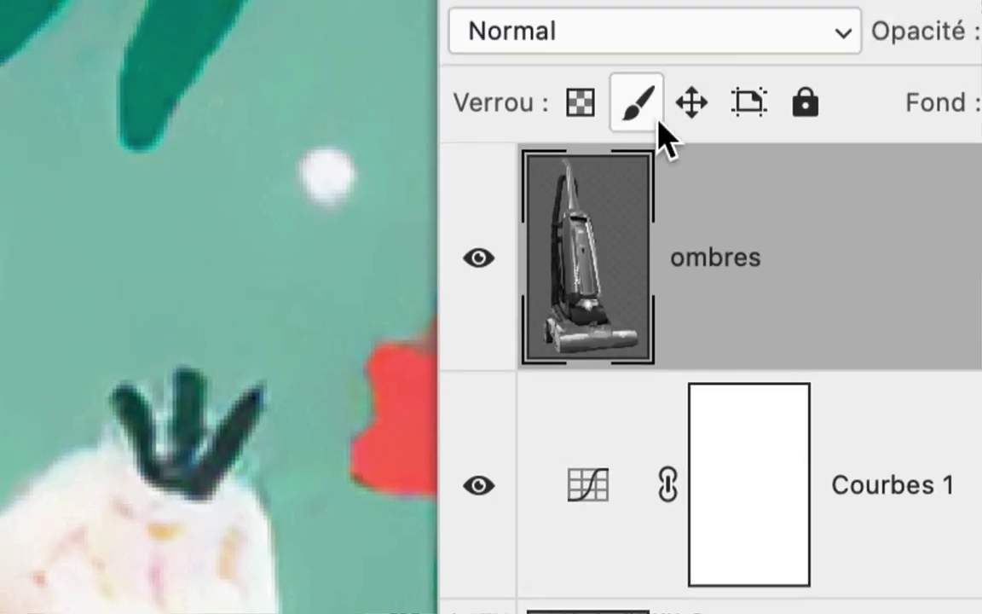
Compare Normal blending on the ombres layer, then set it back to Produit
{"action": "left_click", "coordinate": [652, 92]}
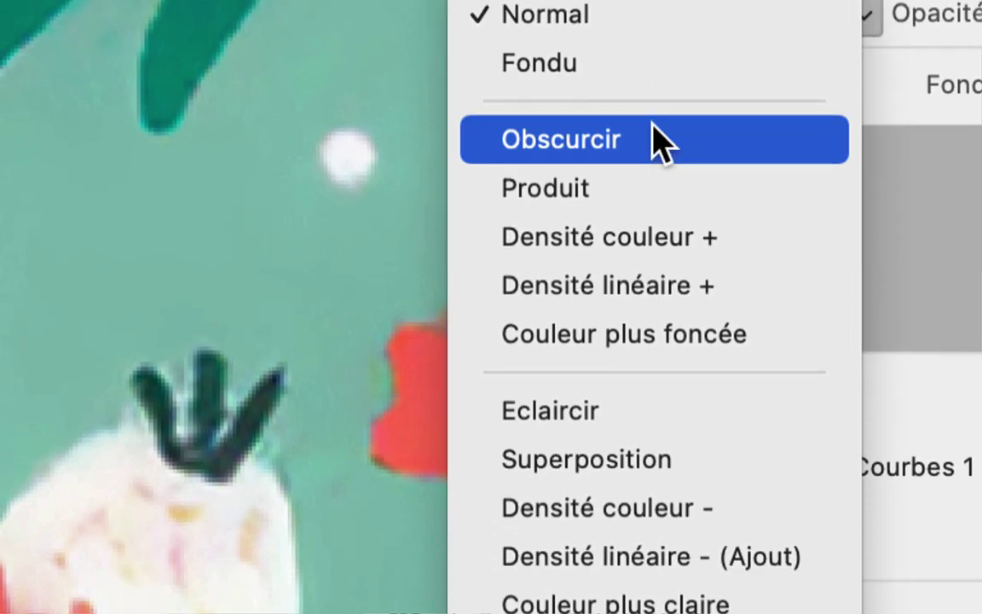
{"action": "left_click", "coordinate": [651, 153]}
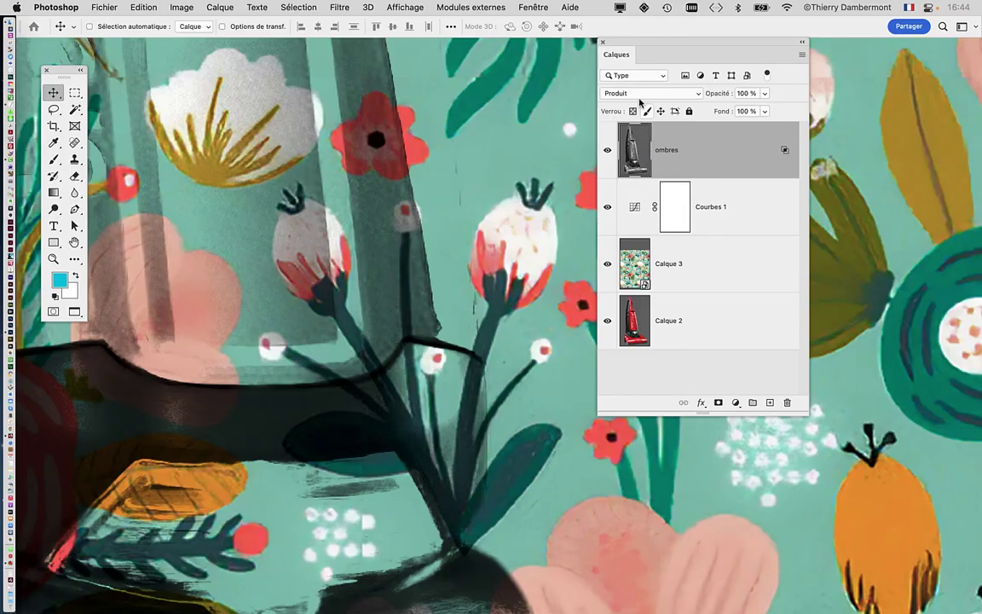
{"action": "left_click", "coordinate": [641, 92]}
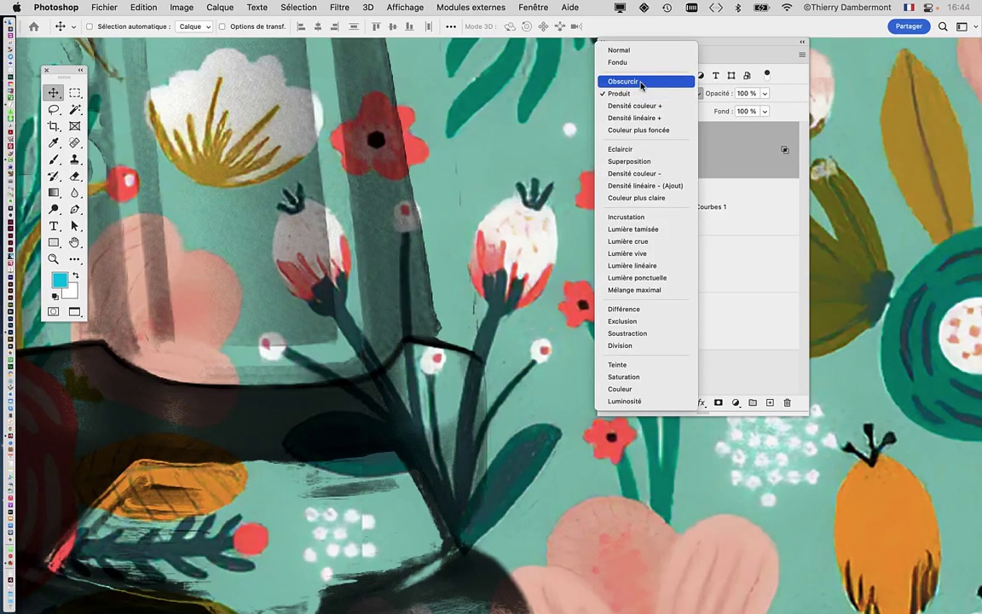
{"action": "left_click", "coordinate": [641, 51]}
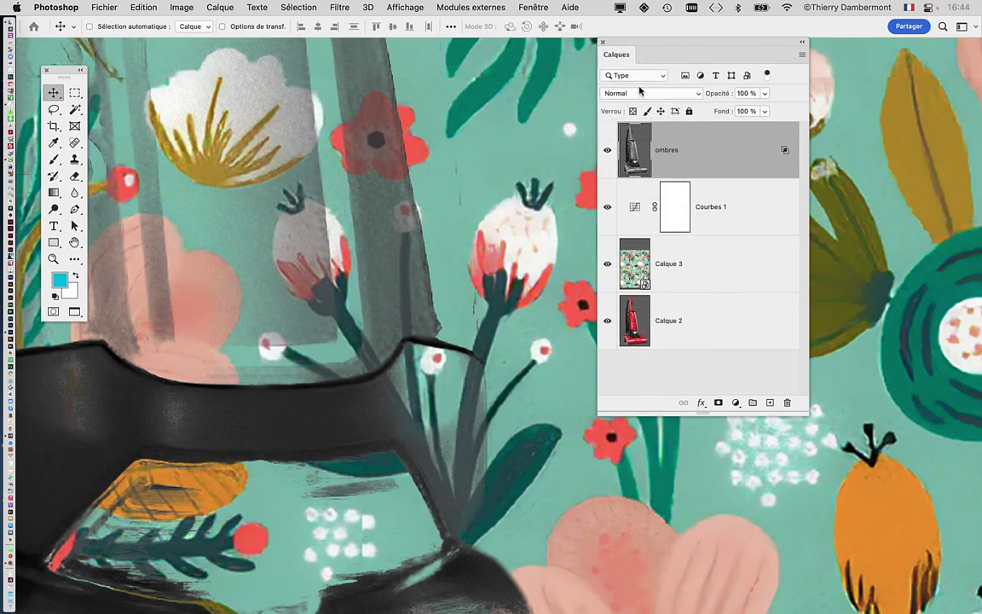
{"action": "left_click", "coordinate": [639, 91]}
{"action": "left_click", "coordinate": [639, 136]}
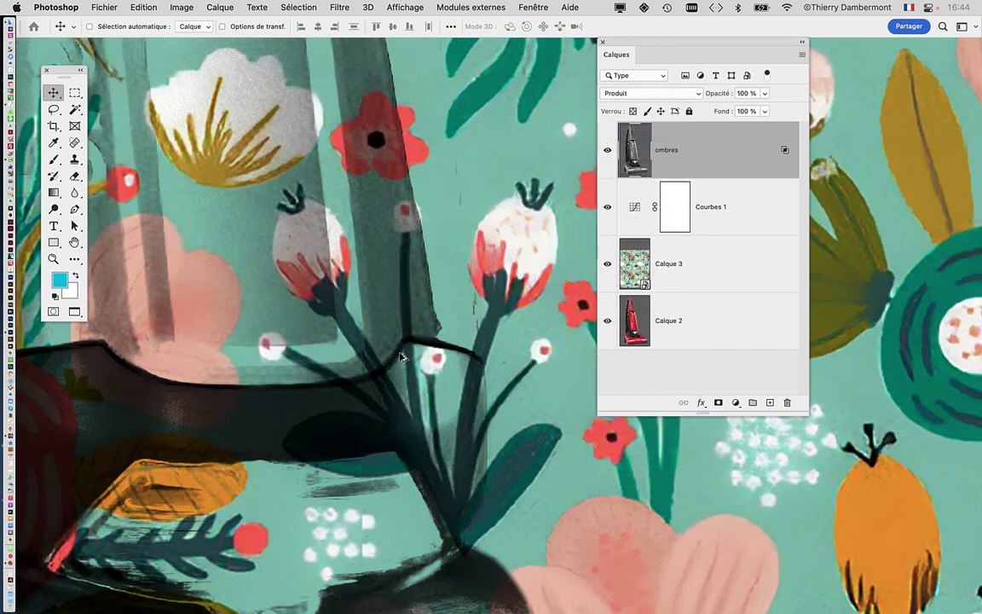
Zoom out to the whole document and move the ombres layer slightly right
{"action": "scroll", "coordinate": [400, 356], "scroll_direction": "down", "scroll_amount": 3}
{"action": "scroll", "coordinate": [401, 356], "scroll_direction": "down", "scroll_amount": 3}
{"action": "scroll", "coordinate": [400, 356], "scroll_direction": "down", "scroll_amount": 3}
{"action": "scroll", "coordinate": [401, 356], "scroll_direction": "down", "scroll_amount": 2}
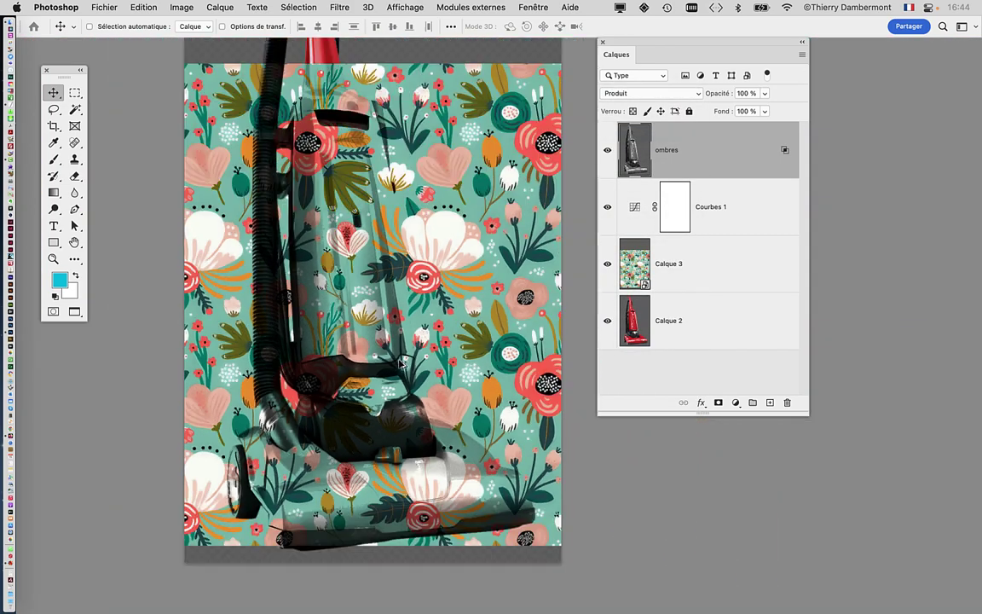
{"action": "scroll", "coordinate": [401, 362], "scroll_direction": "left", "scroll_amount": 2}
{"action": "scroll", "coordinate": [444, 426], "scroll_direction": "left", "scroll_amount": 4}
{"action": "scroll", "coordinate": [449, 358], "scroll_direction": "right", "scroll_amount": 5}
{"action": "scroll", "coordinate": [450, 358], "scroll_direction": "down", "scroll_amount": 3}
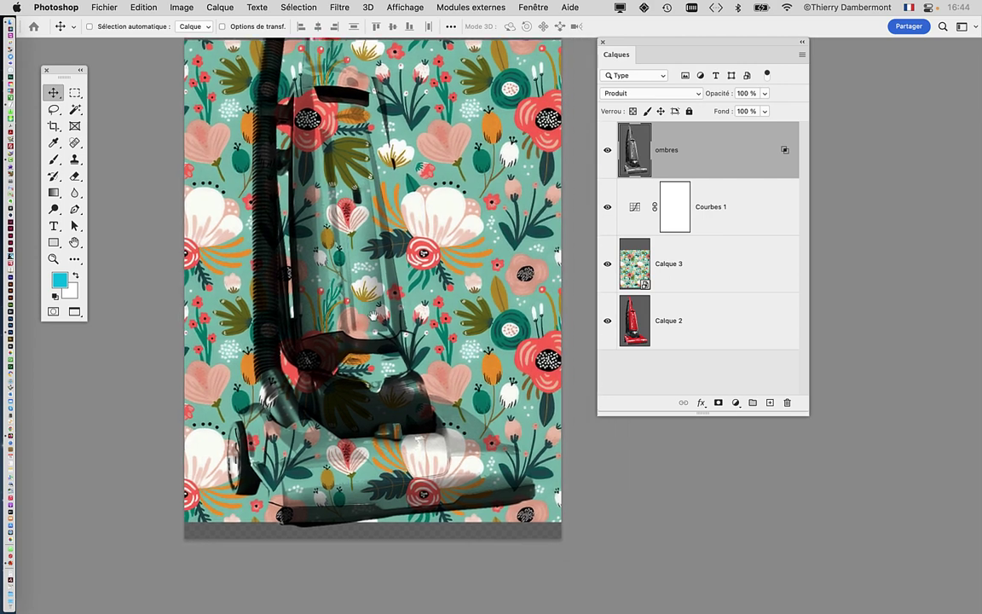
{"action": "scroll", "coordinate": [332, 223], "scroll_direction": "down", "scroll_amount": 1}
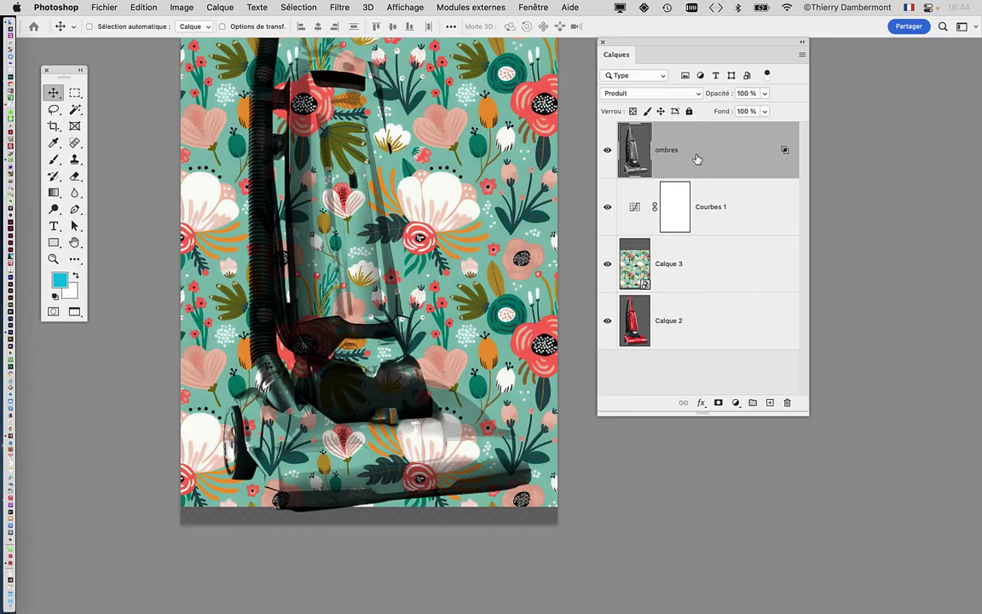
{"action": "left_click_drag", "start_coordinate": [460, 292], "coordinate": [481, 291]}
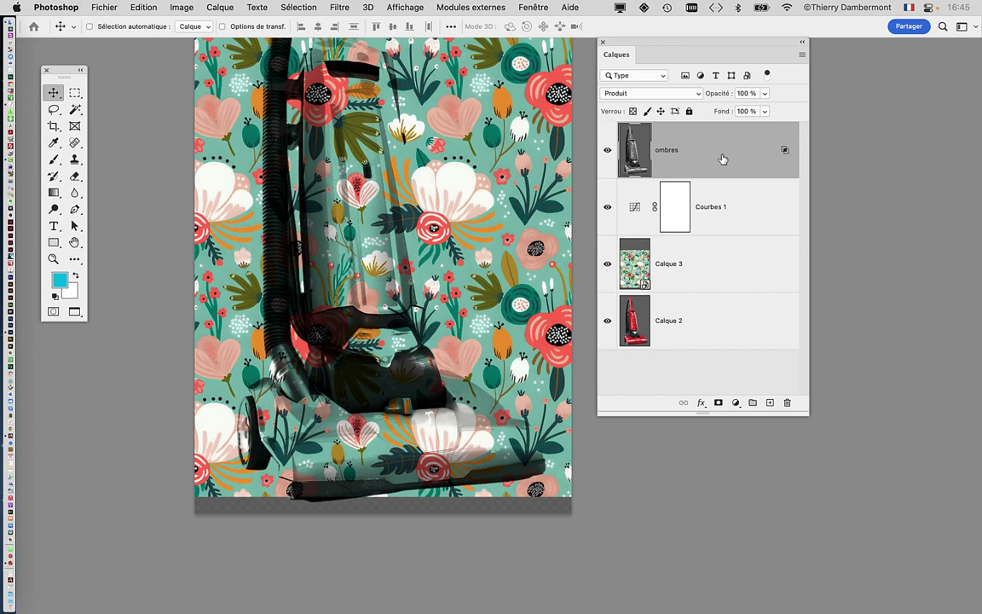
Close the vacuum and floral pattern documents and quit Photoshop without saving
{"action": "key", "text": "super+w"}
{"action": "left_click", "coordinate": [453, 259]}
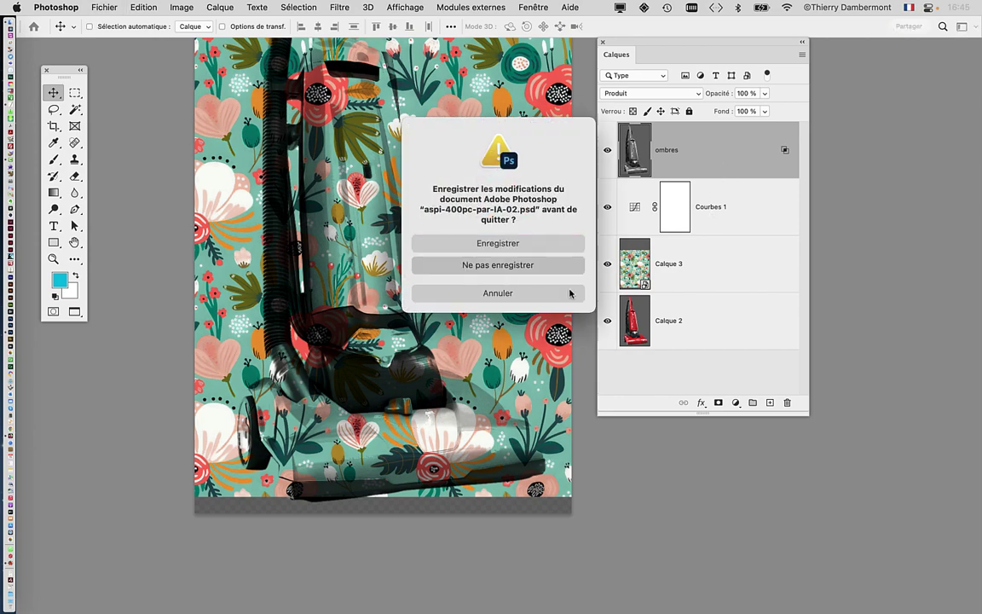
{"action": "left_click_drag", "start_coordinate": [232, 209], "coordinate": [156, 230]}
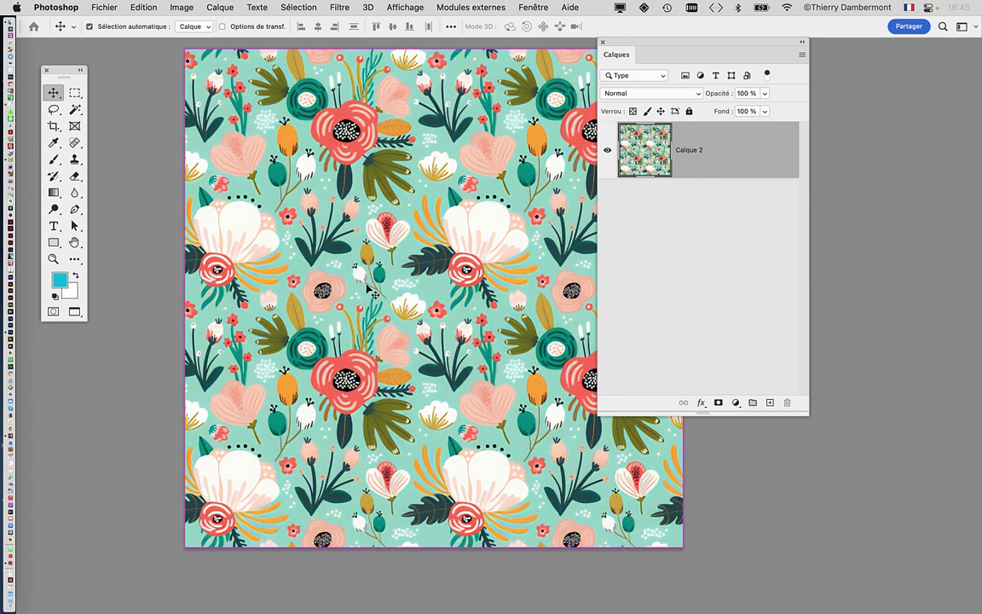
{"action": "key", "text": "super+w"}
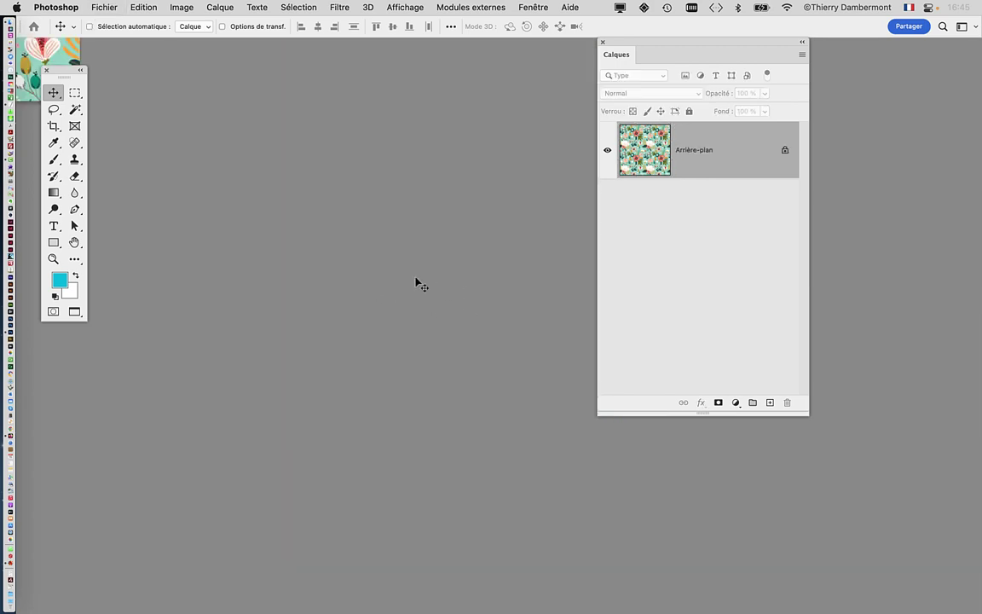
{"action": "key", "text": "super+q"}
{"action": "left_click", "coordinate": [535, 258]}
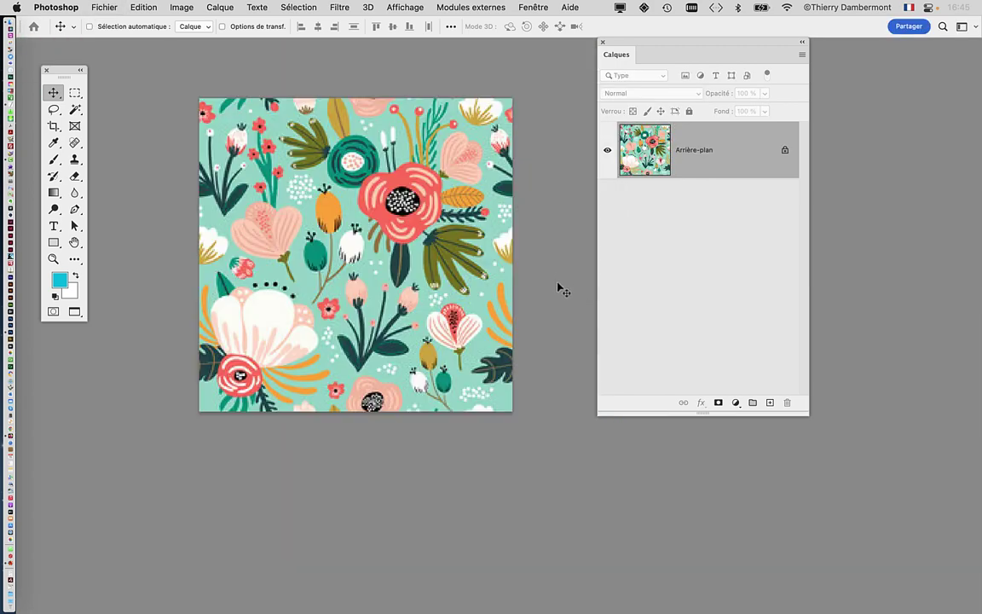